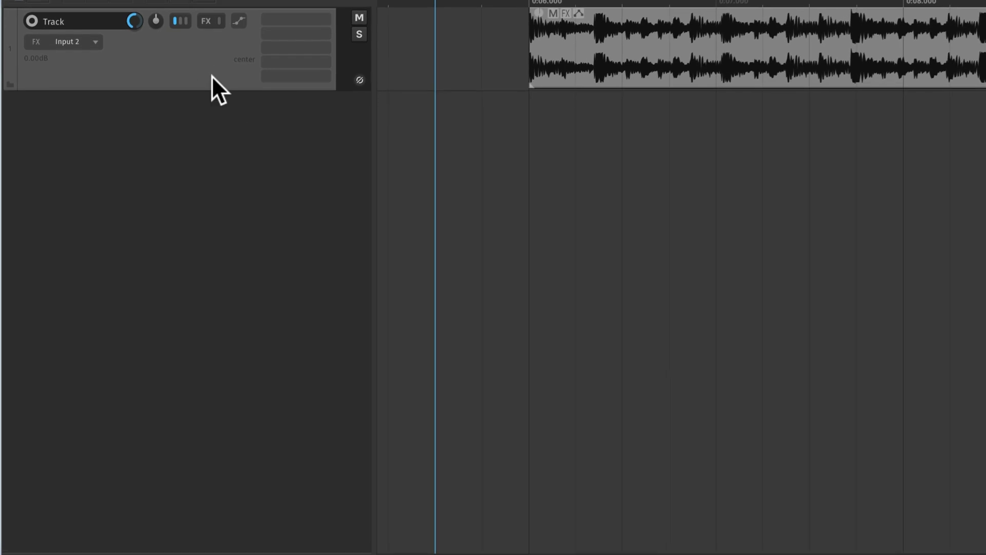
- Give the track and its audio item a muted green custom colour from the colour wheel
{"action": "right_click", "coordinate": [192, 153]}
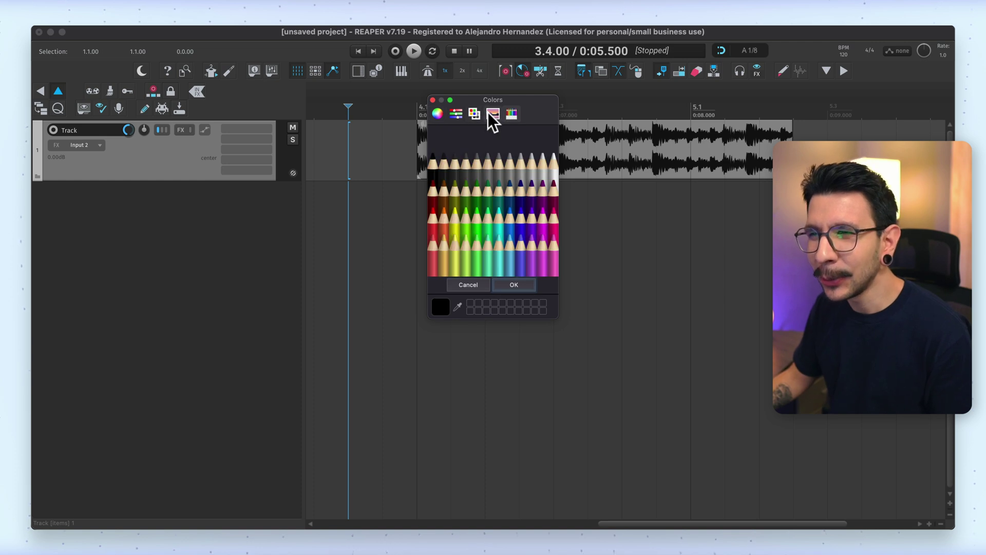
{"action": "left_click", "coordinate": [475, 114]}
{"action": "left_click", "coordinate": [455, 114]}
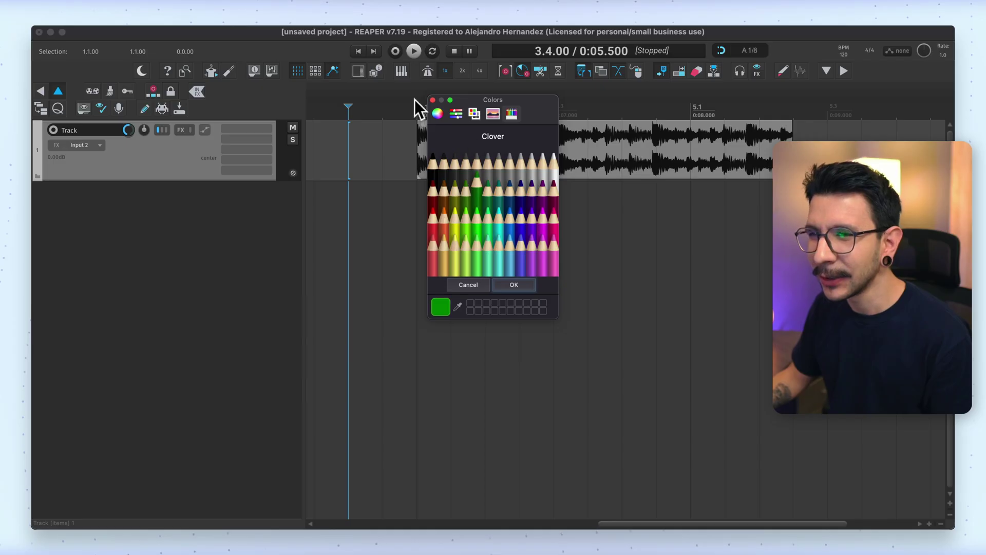
{"action": "left_click", "coordinate": [437, 114]}
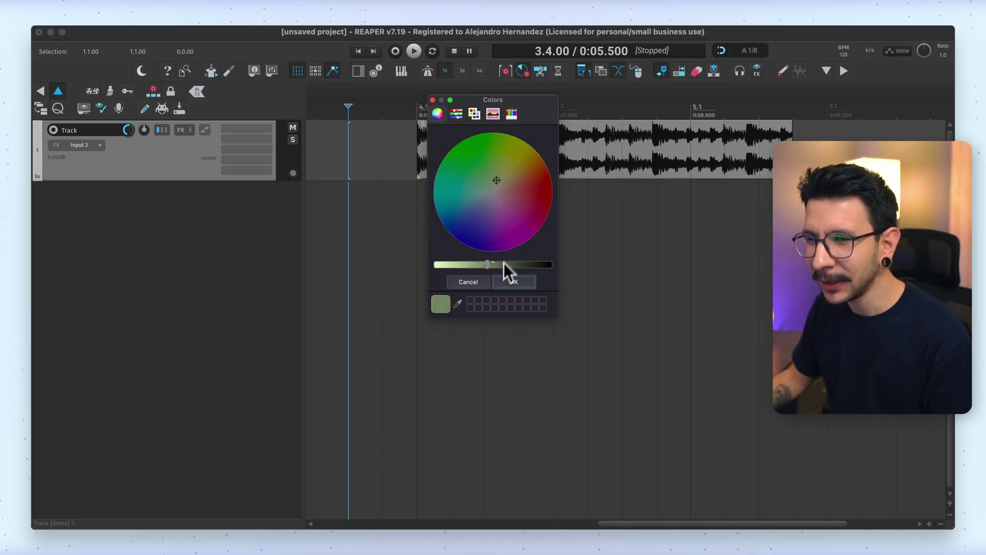
{"action": "left_click", "coordinate": [513, 283]}
{"action": "right_click", "coordinate": [192, 160]}
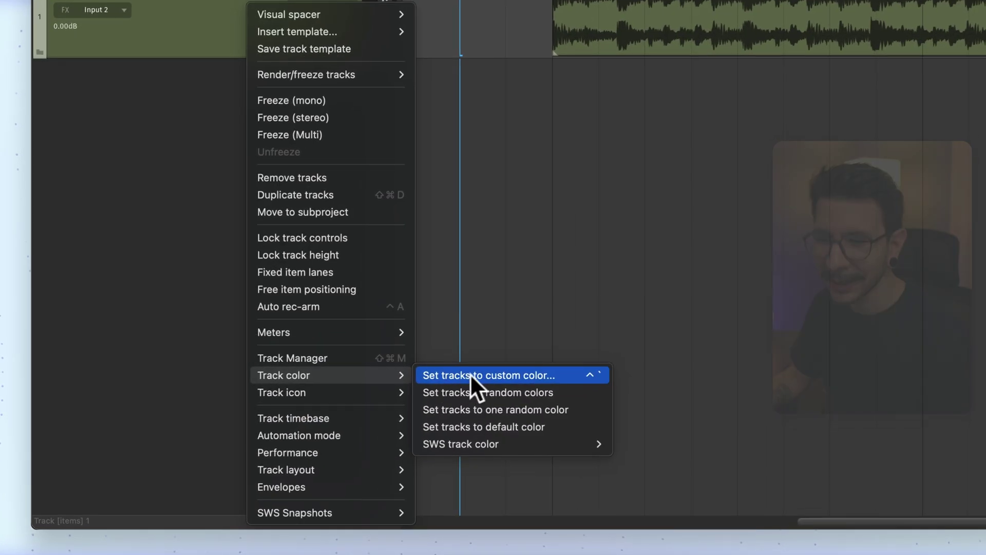
- Give the first track a random colour, leaving it lime green
{"action": "key", "text": "Escape"}
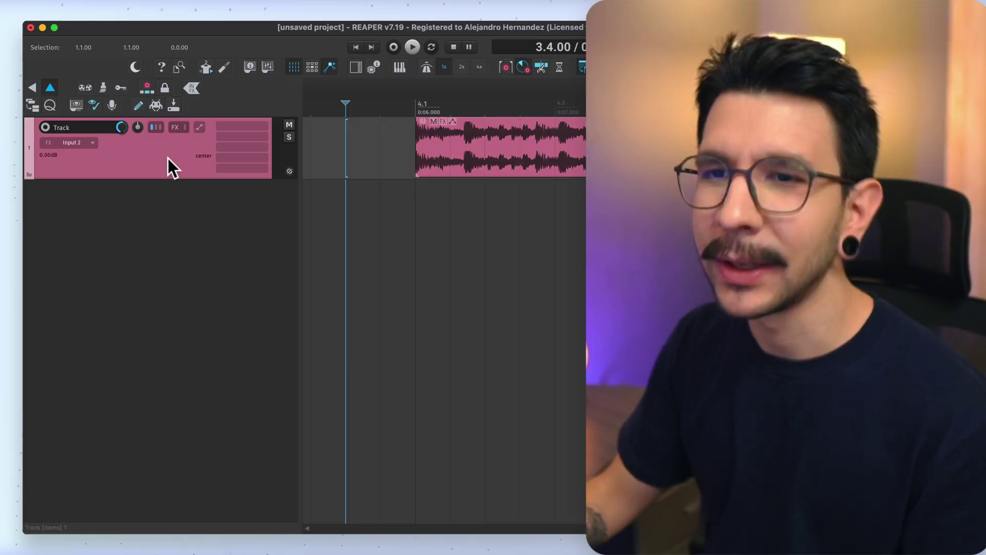
{"action": "right_click", "coordinate": [168, 158]}
{"action": "mouse_move", "coordinate": [197, 417]}
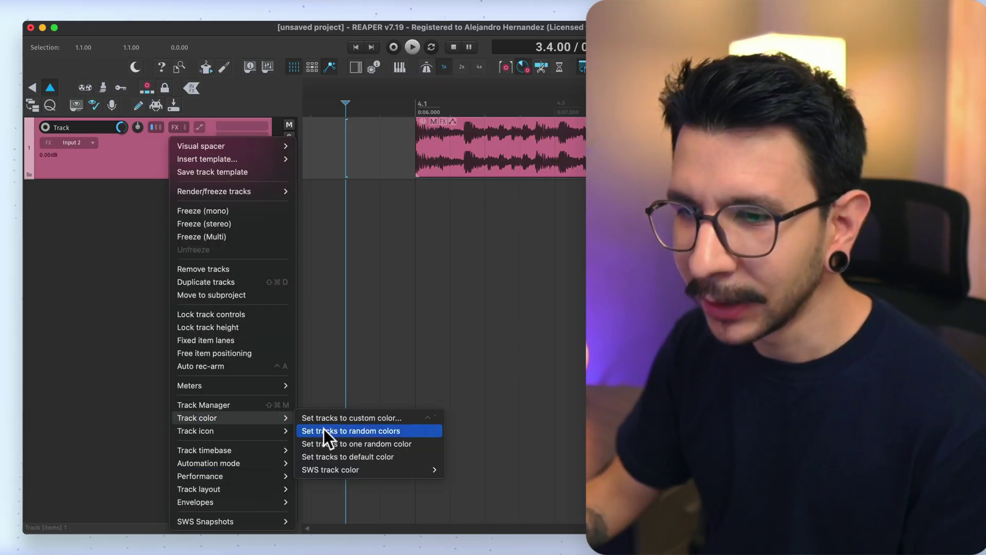
{"action": "left_click", "coordinate": [323, 428]}
{"action": "left_click", "coordinate": [232, 284]}
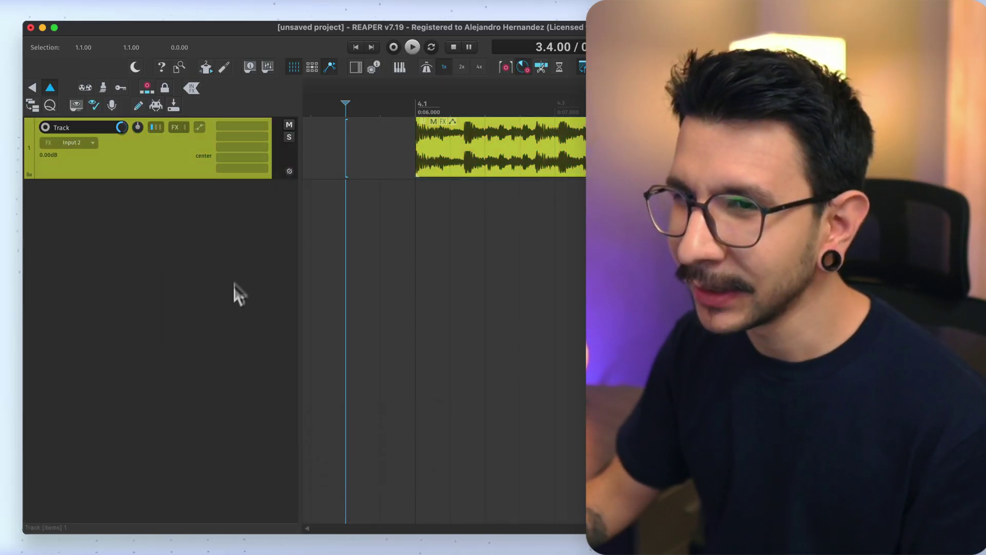
- Add a second track and give it a random colour, which comes out pink
{"action": "double_click", "coordinate": [198, 214]}
{"action": "right_click", "coordinate": [179, 221]}
{"action": "mouse_move", "coordinate": [209, 418]}
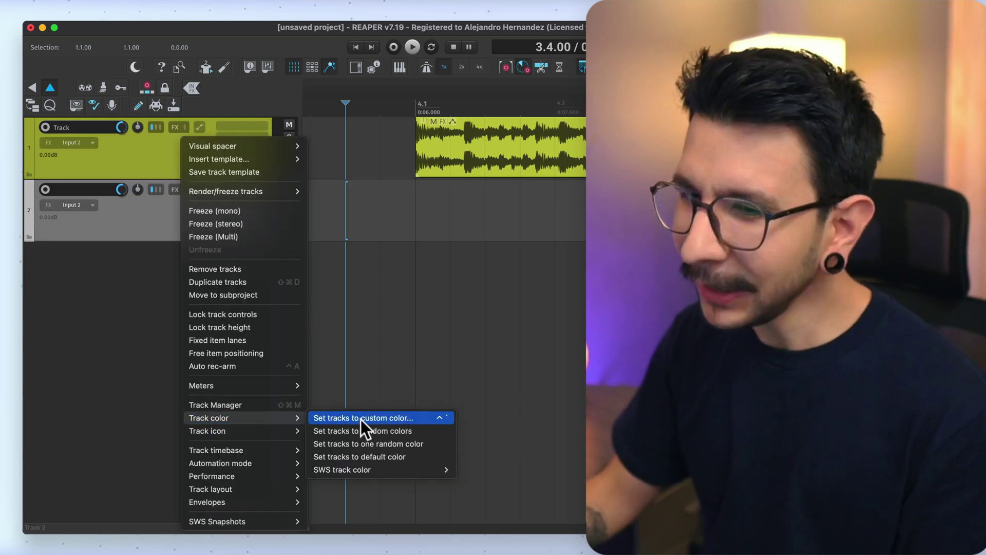
{"action": "left_click", "coordinate": [357, 430]}
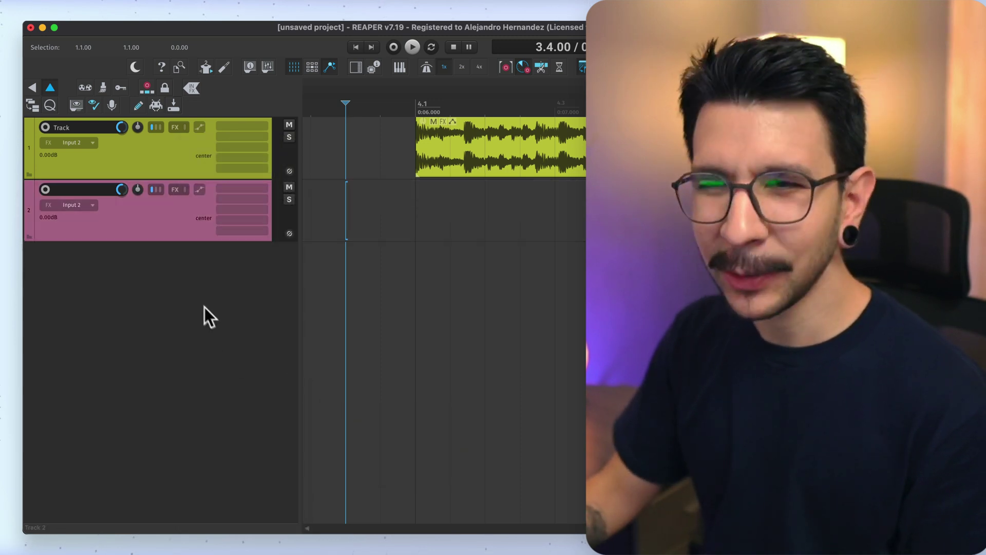
- Insert a third track and give it a random colour
{"action": "right_click", "coordinate": [204, 306]}
{"action": "left_click", "coordinate": [202, 302]}
{"action": "double_click", "coordinate": [200, 294]}
{"action": "right_click", "coordinate": [194, 277]}
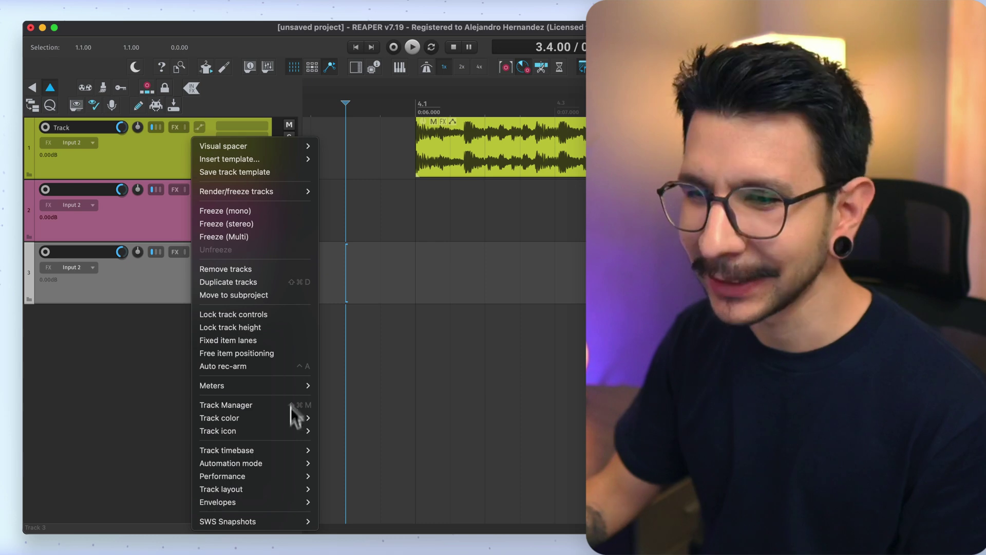
{"action": "left_click", "coordinate": [376, 431]}
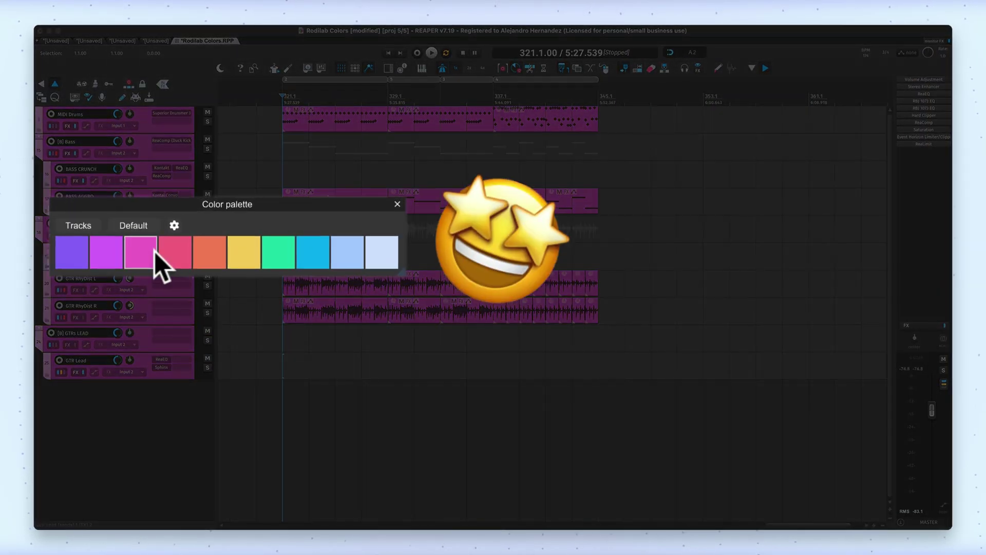
- Colour the selected tracks pinkish-red with the Color Palette script, adjusting its colour curve
{"action": "left_click", "coordinate": [174, 252]}
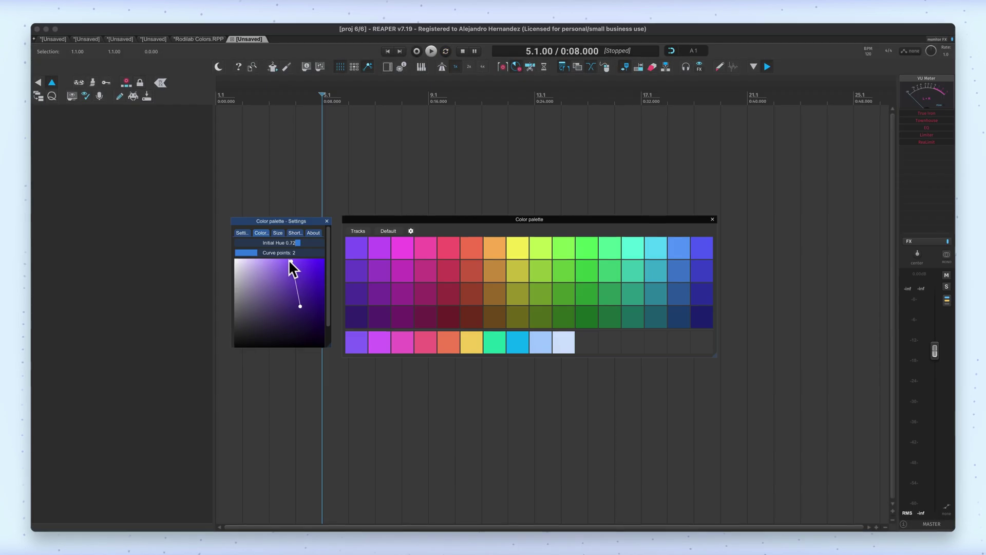
{"action": "mouse_move", "coordinate": [288, 261]}
{"action": "left_mouse_down"}
{"action": "mouse_move", "coordinate": [275, 279]}
{"action": "mouse_move", "coordinate": [316, 268]}
{"action": "mouse_move", "coordinate": [304, 300]}
{"action": "mouse_move", "coordinate": [314, 264]}
{"action": "left_mouse_up"}
{"action": "left_click", "coordinate": [298, 275]}
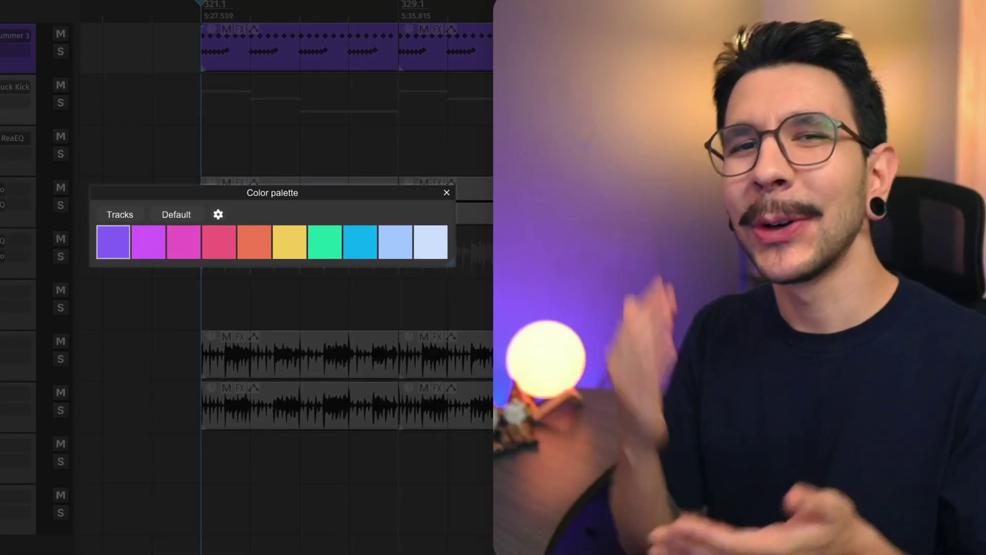
{"action": "left_click", "coordinate": [158, 245]}
{"action": "left_click", "coordinate": [179, 255]}
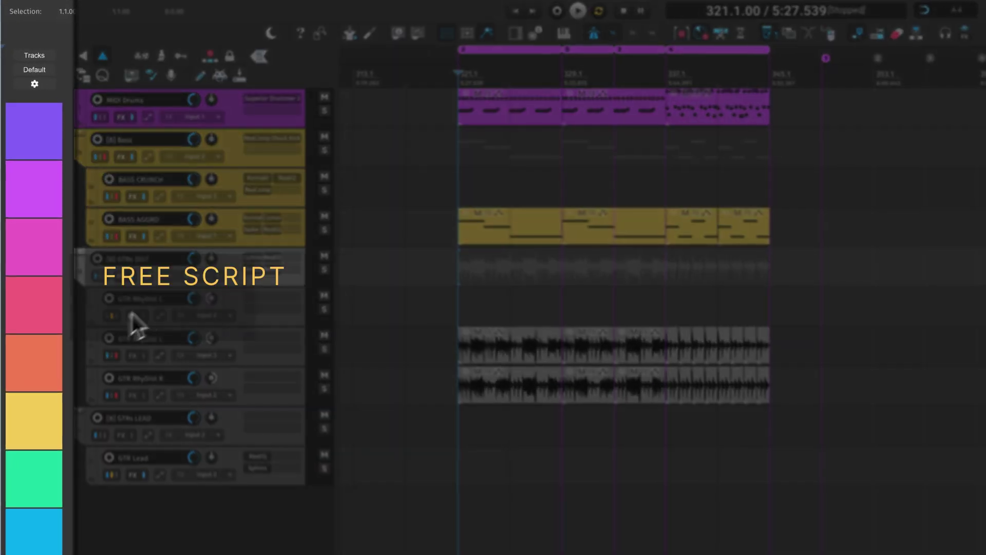
- Paint the GTR and BASS clips yellow, and colour the Bass, GTRs DIST and GTRs LEAD tracks yellow
{"action": "left_click", "coordinate": [59, 297]}
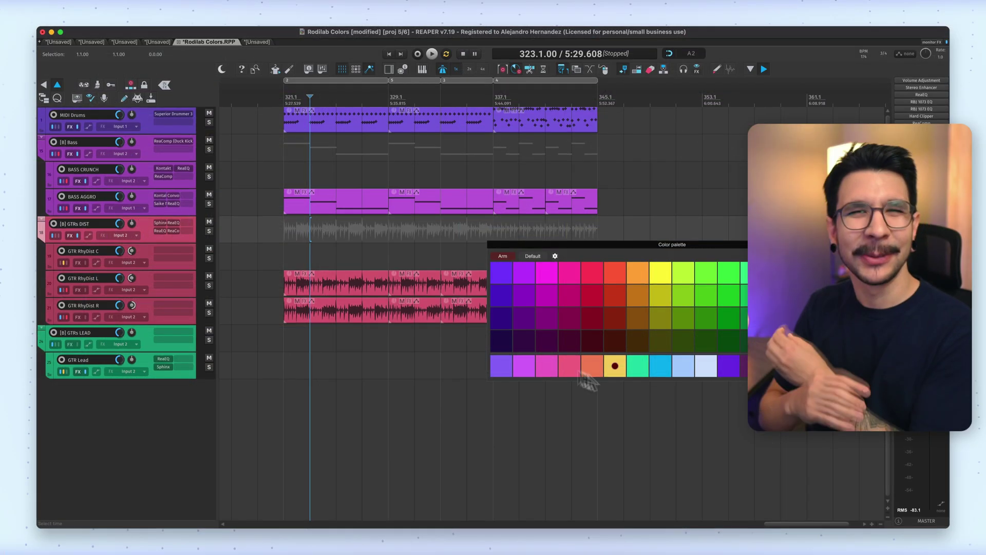
{"action": "left_click", "coordinate": [335, 287]}
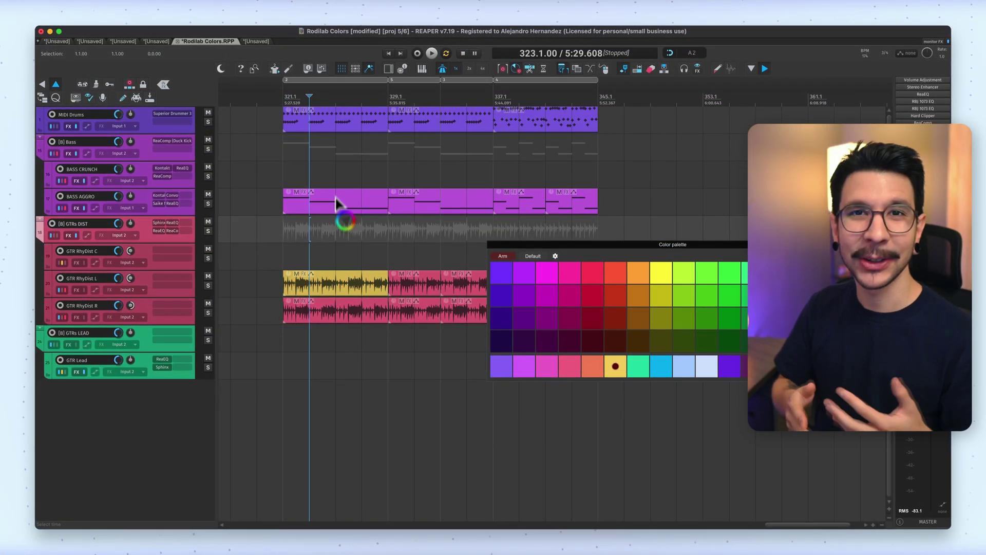
{"action": "left_click", "coordinate": [338, 204]}
{"action": "left_click", "coordinate": [142, 150]}
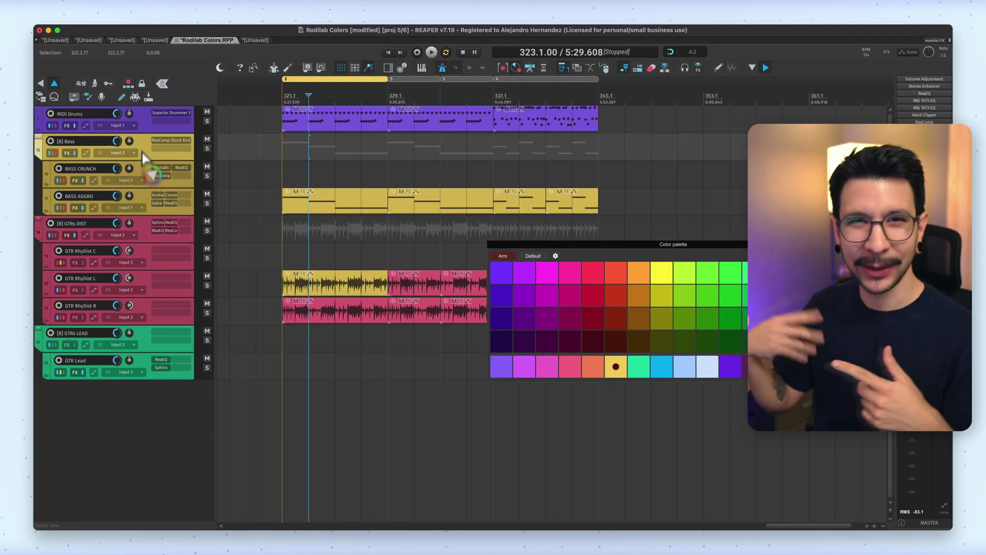
{"action": "left_click", "coordinate": [150, 260]}
{"action": "left_click", "coordinate": [150, 348]}
{"action": "left_click", "coordinate": [512, 119]}
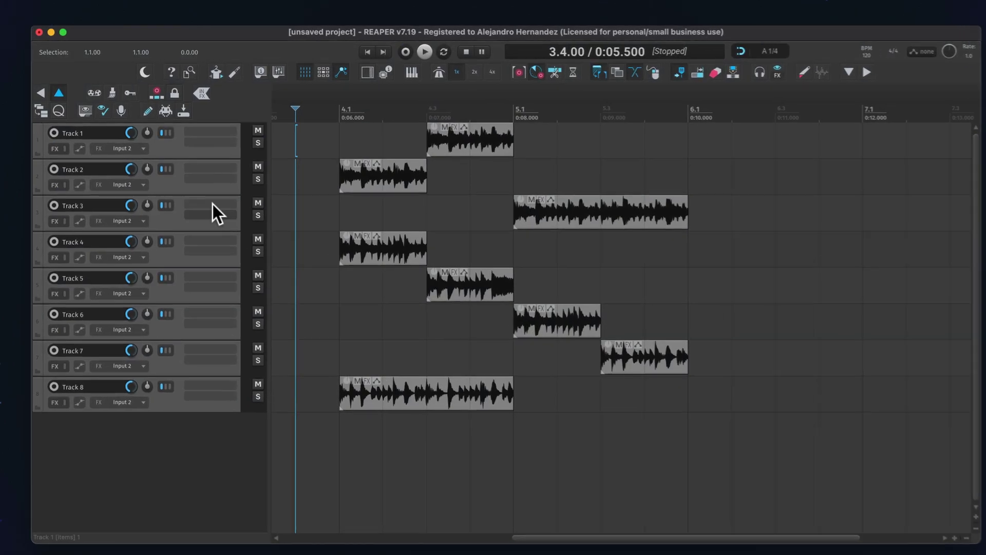
- Open the colour palette with C and colour Track 1 and its item yellow
{"action": "key", "text": "c"}
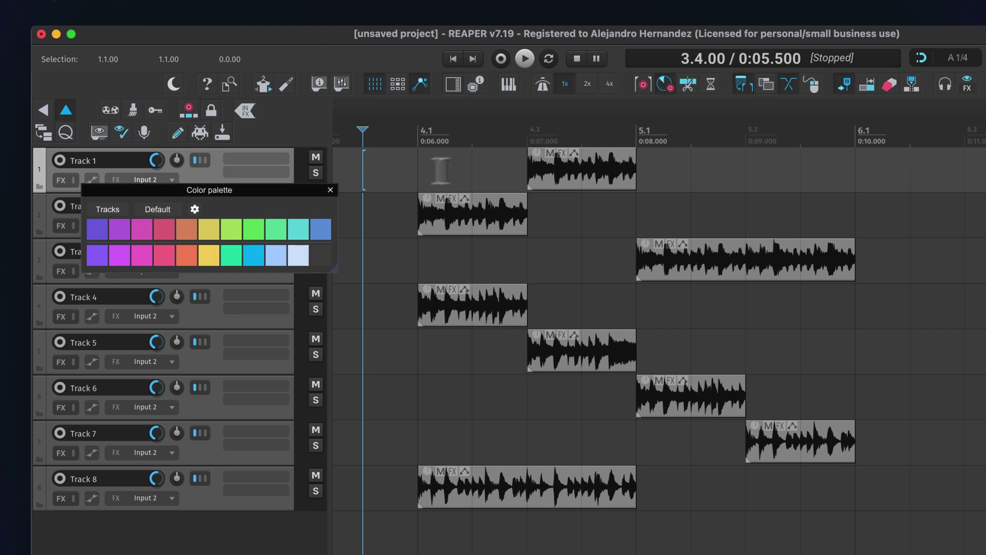
{"action": "left_click_drag", "start_coordinate": [471, 173], "coordinate": [614, 162]}
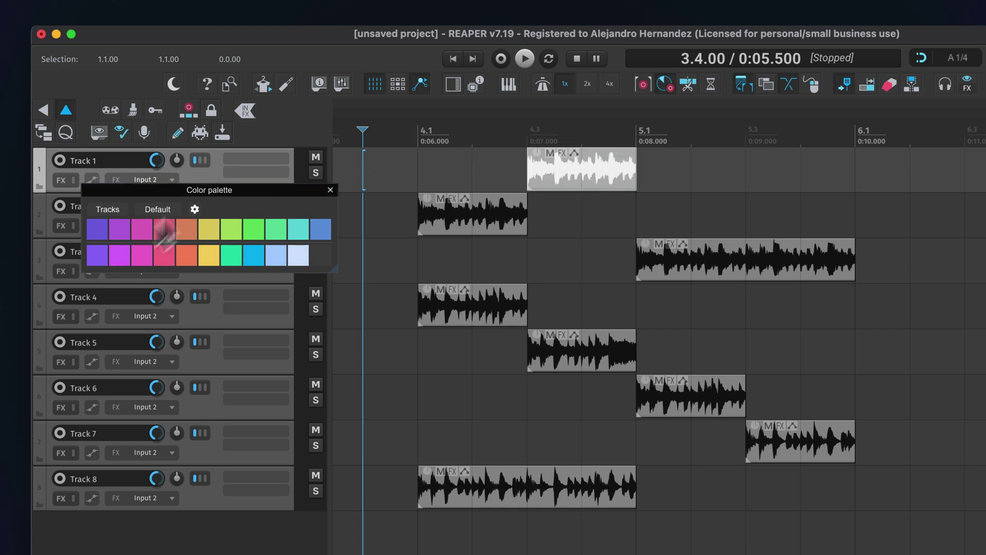
{"action": "left_click", "coordinate": [101, 258]}
{"action": "left_click", "coordinate": [139, 255]}
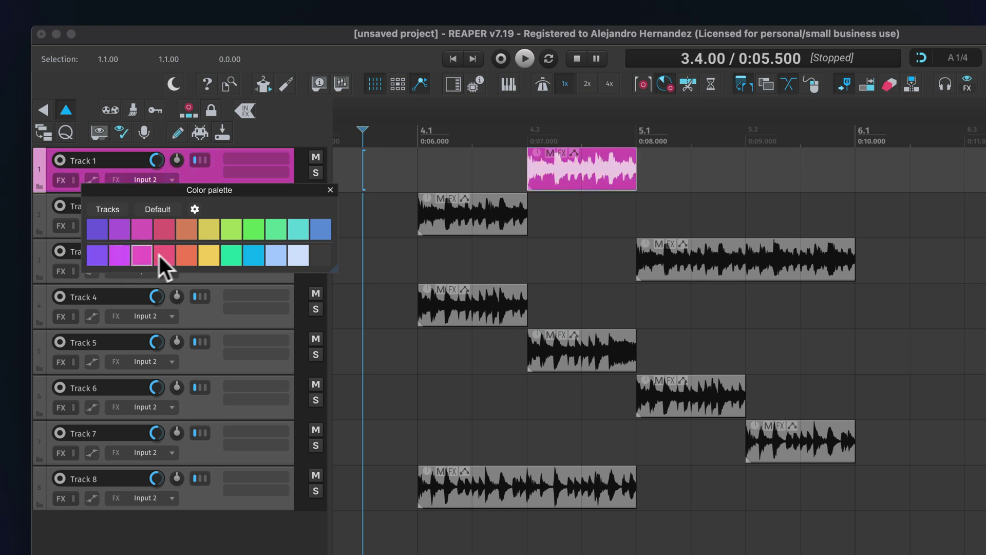
{"action": "left_click", "coordinate": [188, 251]}
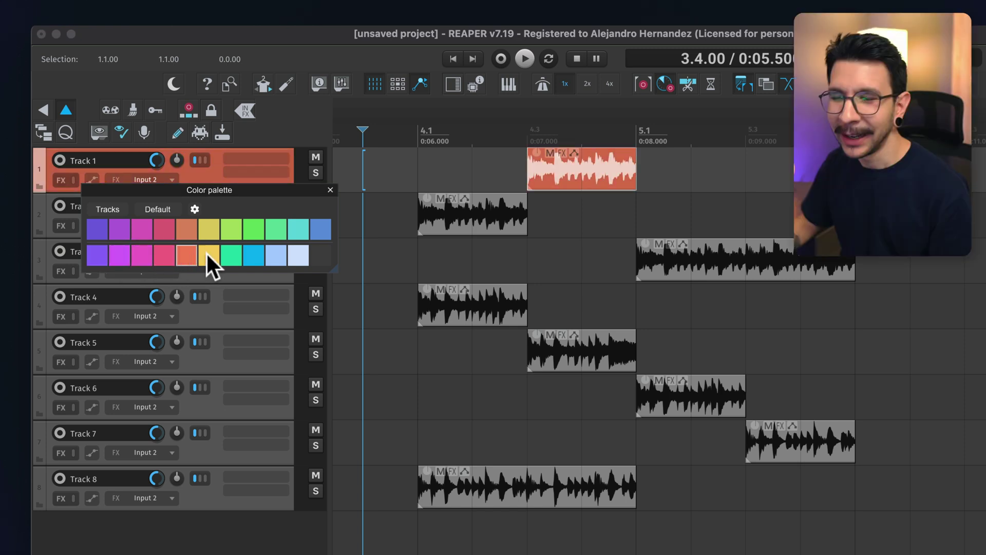
{"action": "left_click", "coordinate": [216, 312]}
- Colour Tracks 4 and 5 orange and Tracks 6 and 7 pink-red
{"action": "left_click", "coordinate": [216, 354]}
{"action": "left_click", "coordinate": [219, 313], "text": "shift"}
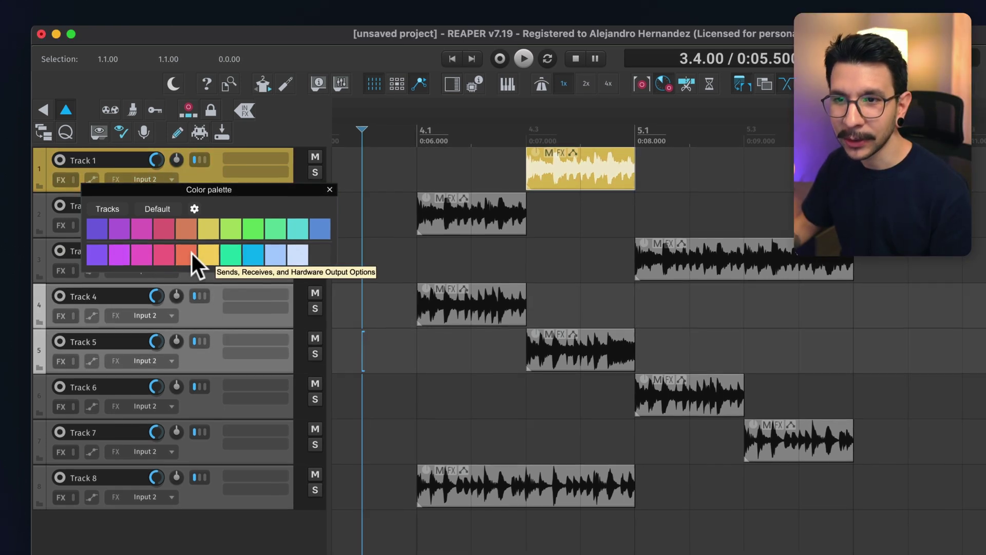
{"action": "left_click", "coordinate": [189, 254]}
{"action": "left_click", "coordinate": [216, 324]}
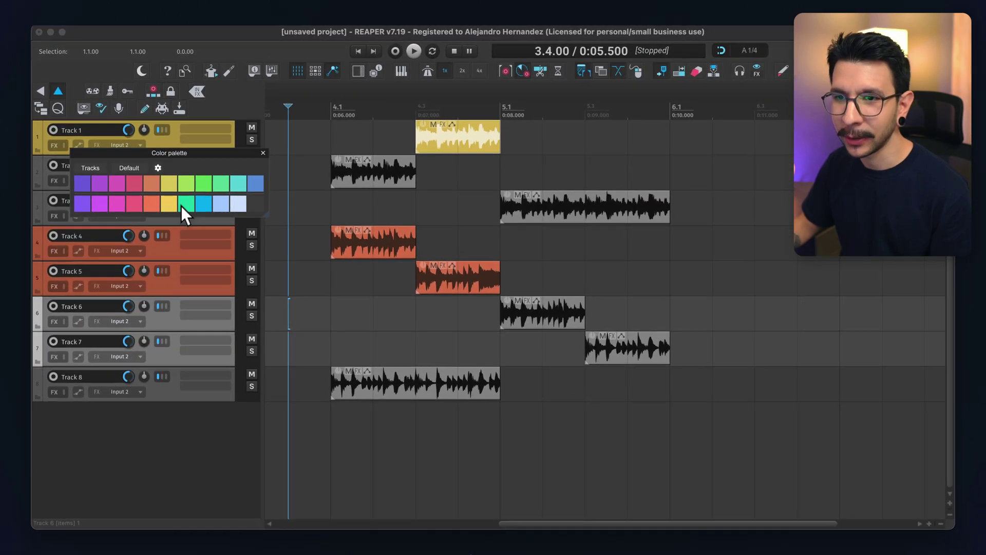
{"action": "left_click", "coordinate": [134, 203]}
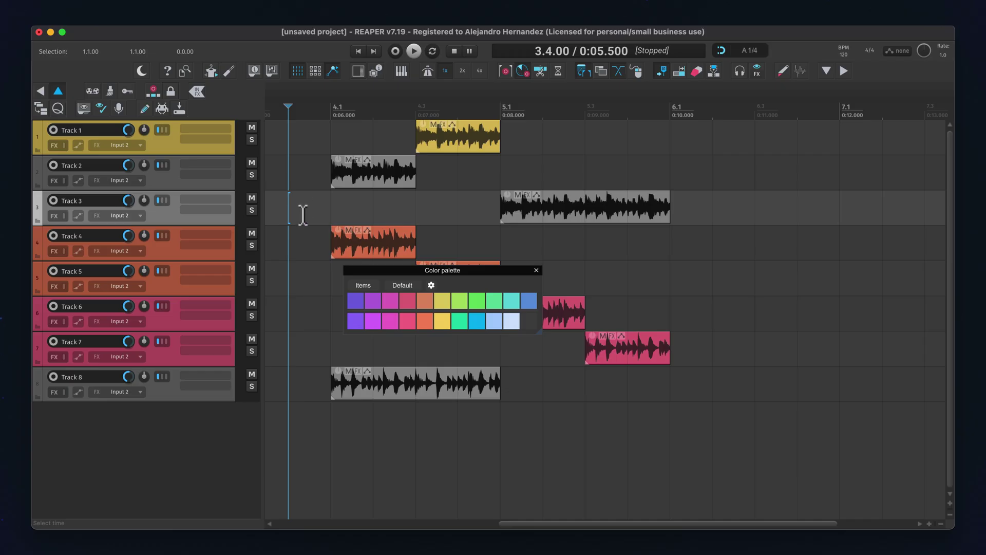
- Colour only Track 2's audio item pink, leaving the Track 2 track grey
{"action": "left_click", "coordinate": [358, 160]}
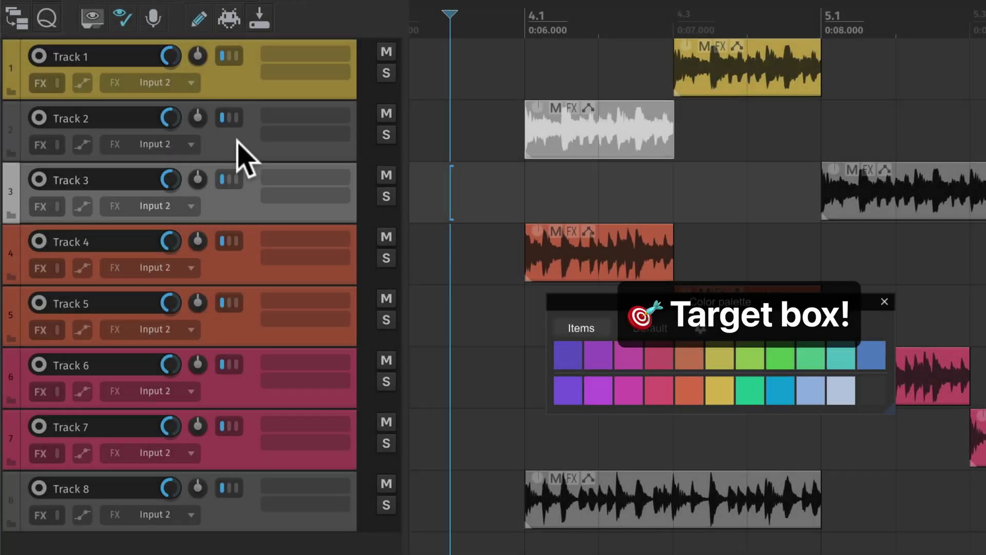
{"action": "left_click", "coordinate": [244, 90]}
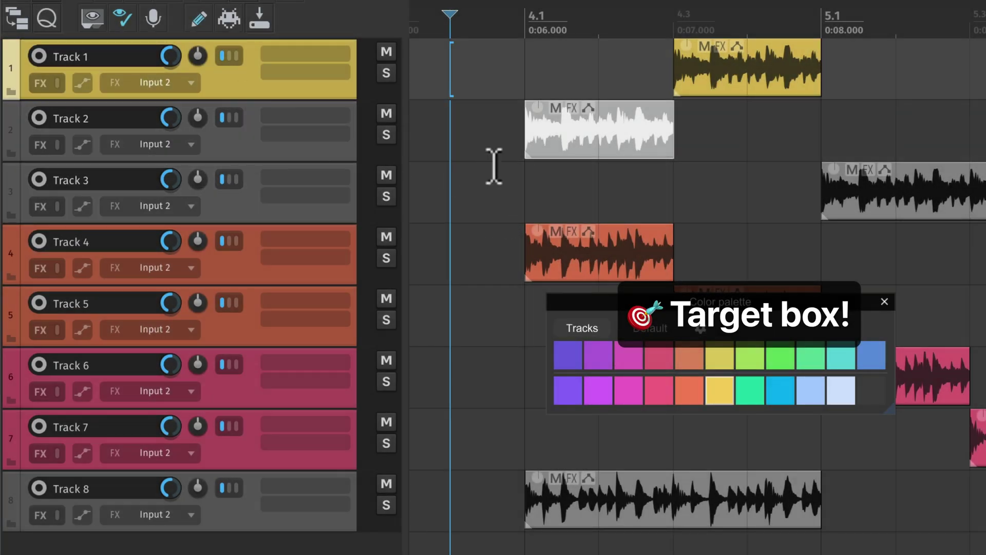
{"action": "left_click", "coordinate": [453, 150]}
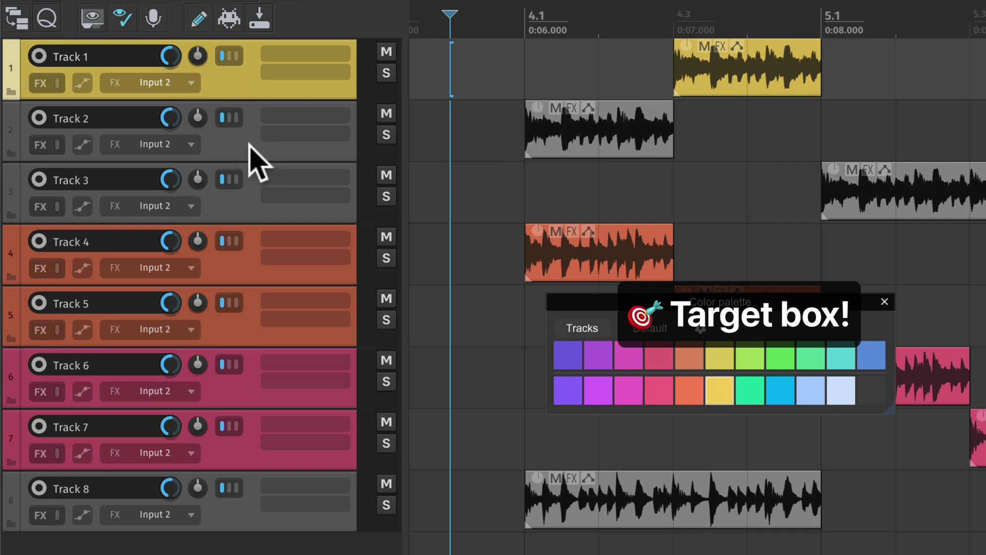
{"action": "left_click", "coordinate": [249, 145]}
{"action": "left_click", "coordinate": [245, 90]}
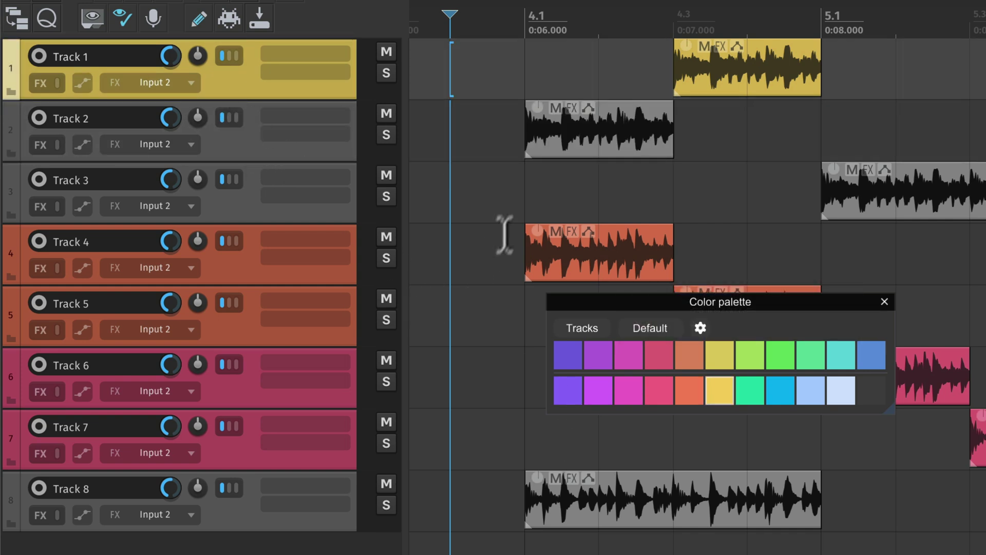
{"action": "left_click_drag", "start_coordinate": [590, 111], "coordinate": [585, 150]}
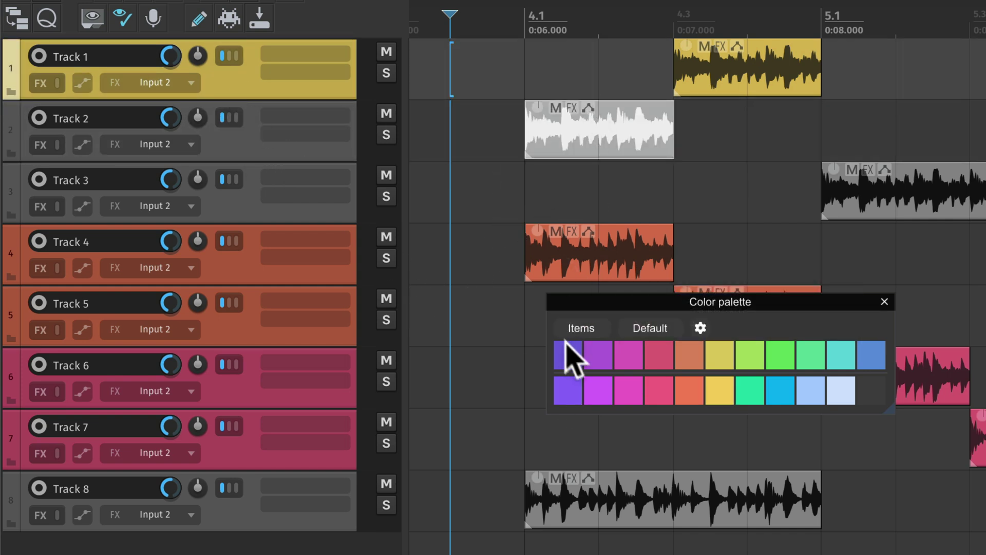
{"action": "left_click", "coordinate": [571, 388]}
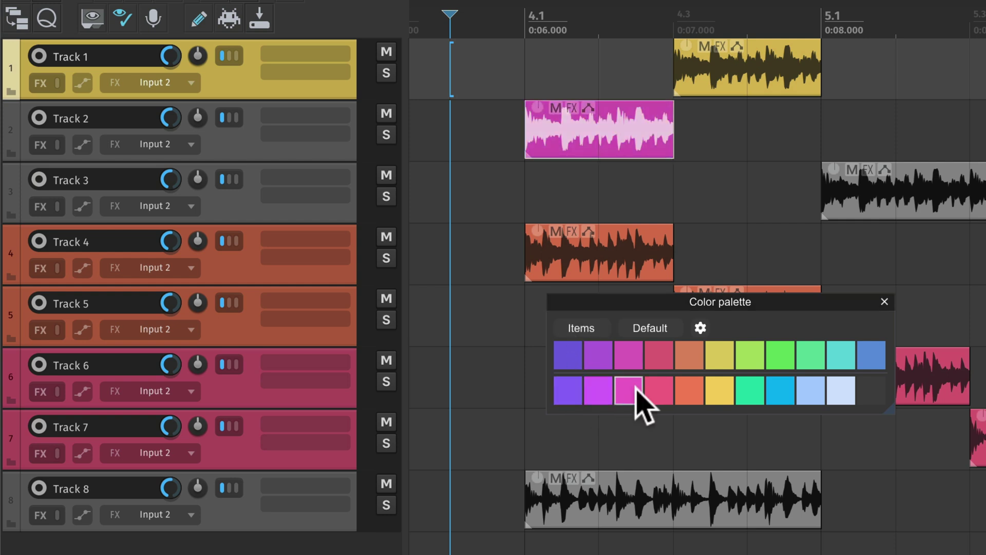
{"action": "left_click_drag", "start_coordinate": [275, 212], "coordinate": [338, 218]}
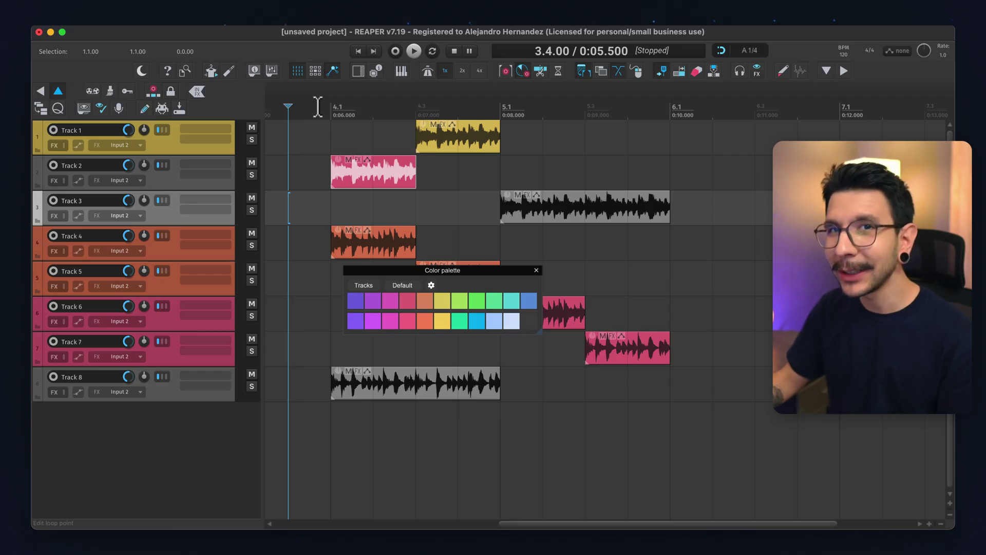
- Create three regions spanning 4.1 to 5.3 from time selections with Shift+R
{"action": "left_click_drag", "start_coordinate": [331, 106], "coordinate": [509, 108]}
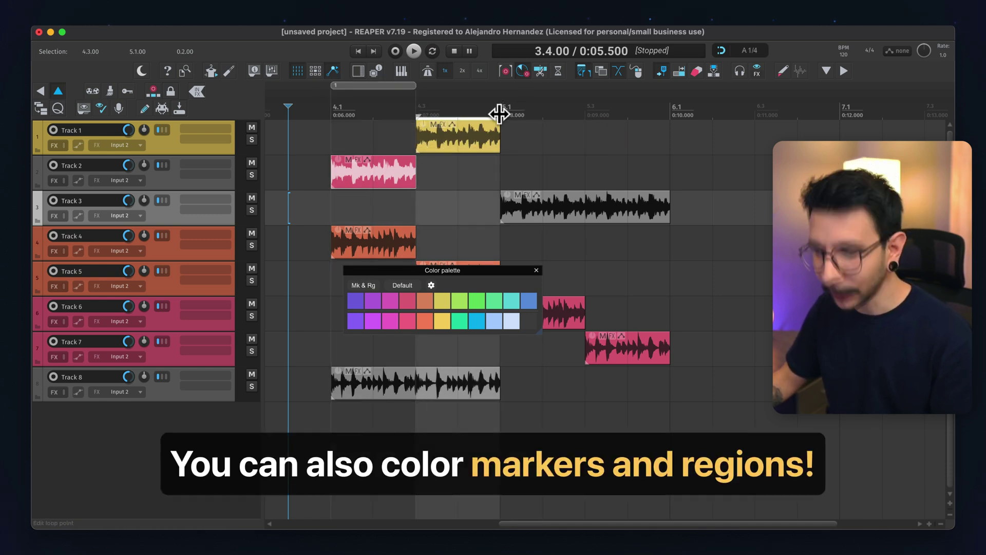
{"action": "key", "text": "shift+r"}
{"action": "left_click", "coordinate": [416, 108]}
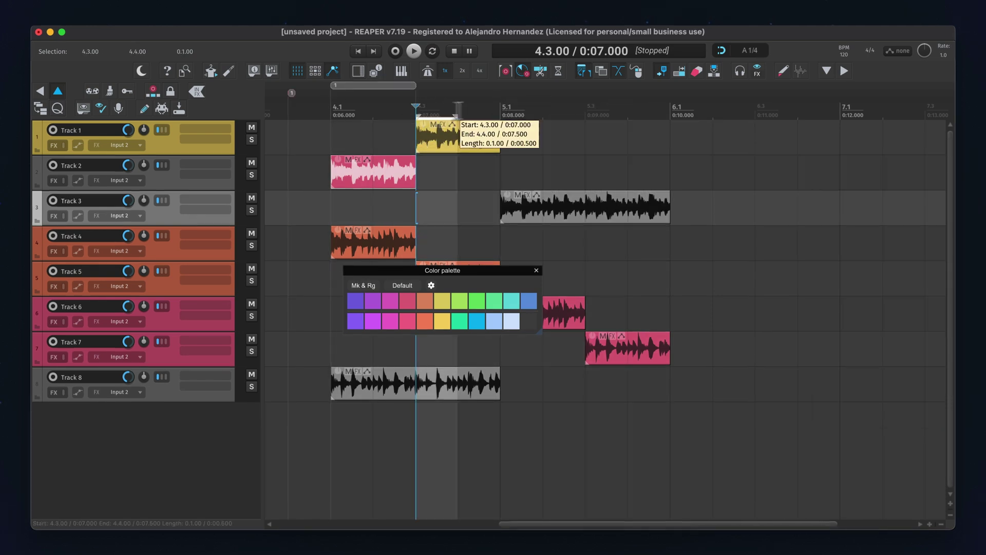
{"action": "left_click_drag", "start_coordinate": [501, 108], "coordinate": [590, 110]}
{"action": "key", "text": "shift+r"}
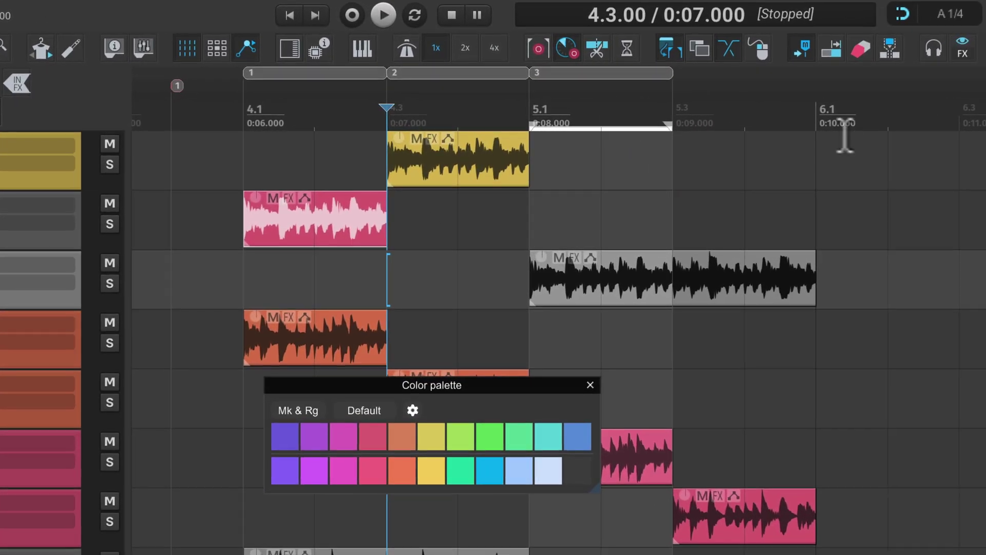
{"action": "left_click", "coordinate": [819, 115]}
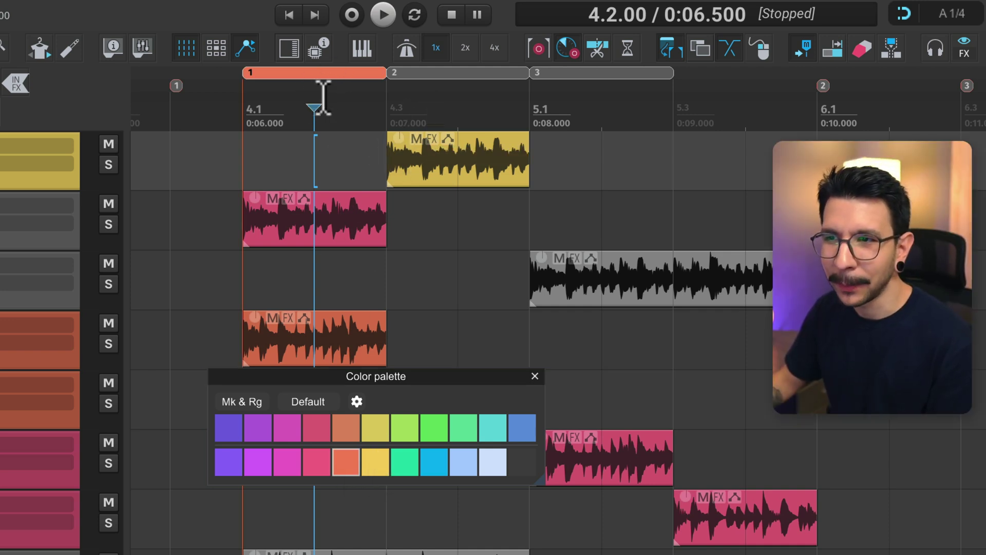
- Colour the regions orange, yellow and cyan, and colour marker 1 pink
{"action": "left_click", "coordinate": [458, 347]}
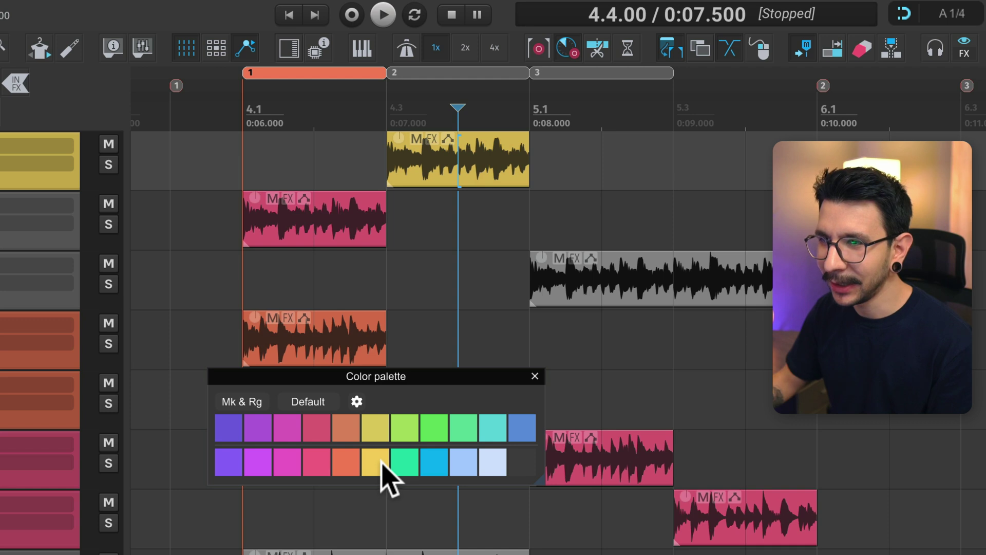
{"action": "left_click", "coordinate": [574, 108]}
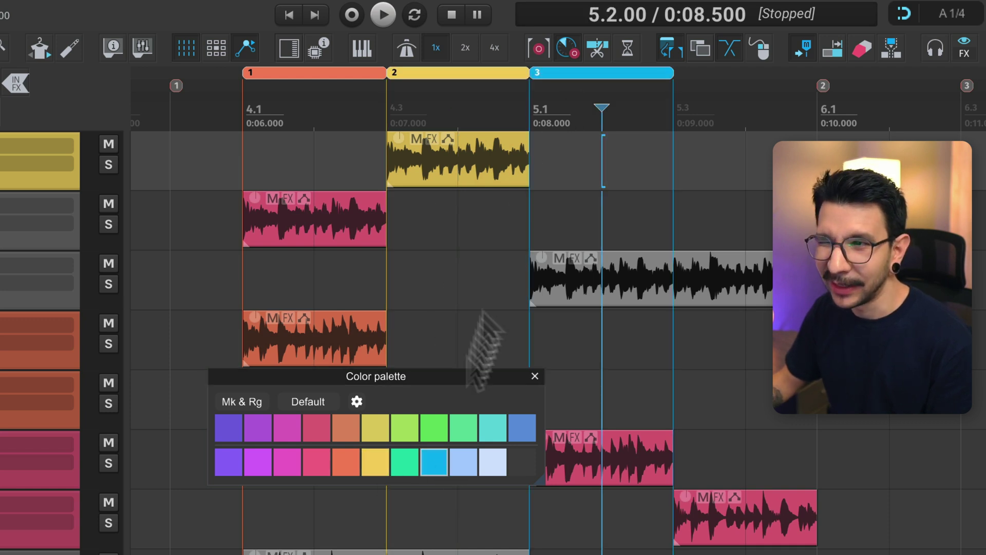
{"action": "left_click", "coordinate": [313, 108]}
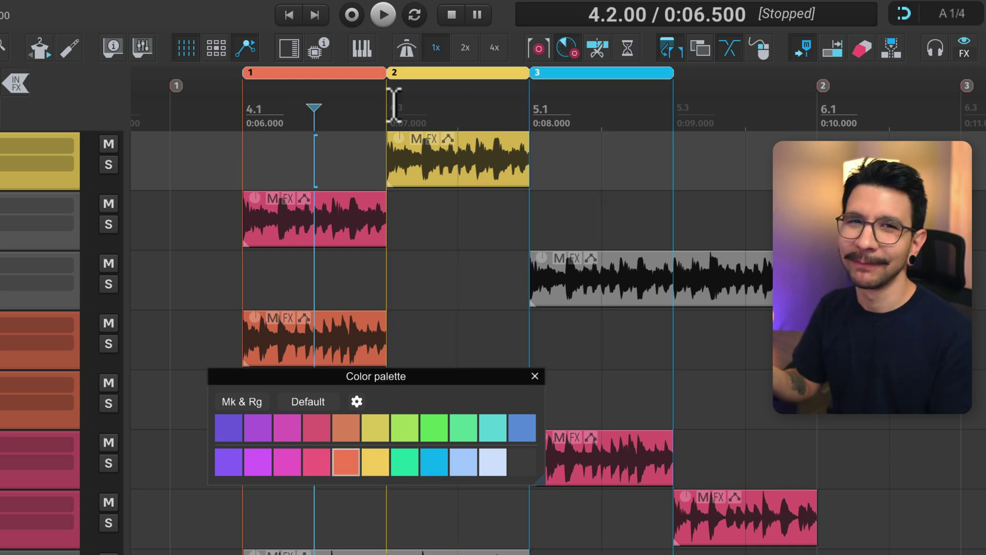
{"action": "left_click", "coordinate": [185, 116]}
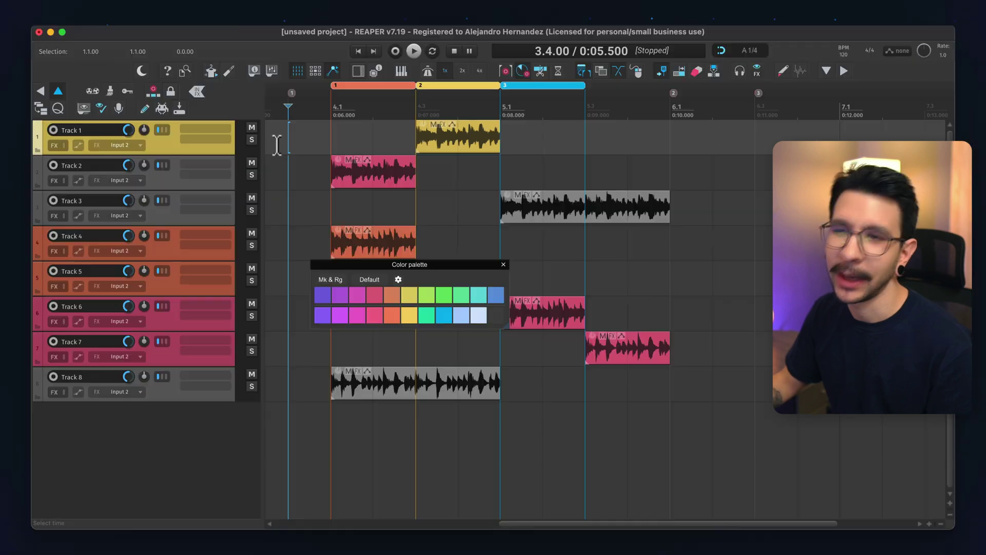
{"action": "left_click", "coordinate": [372, 314]}
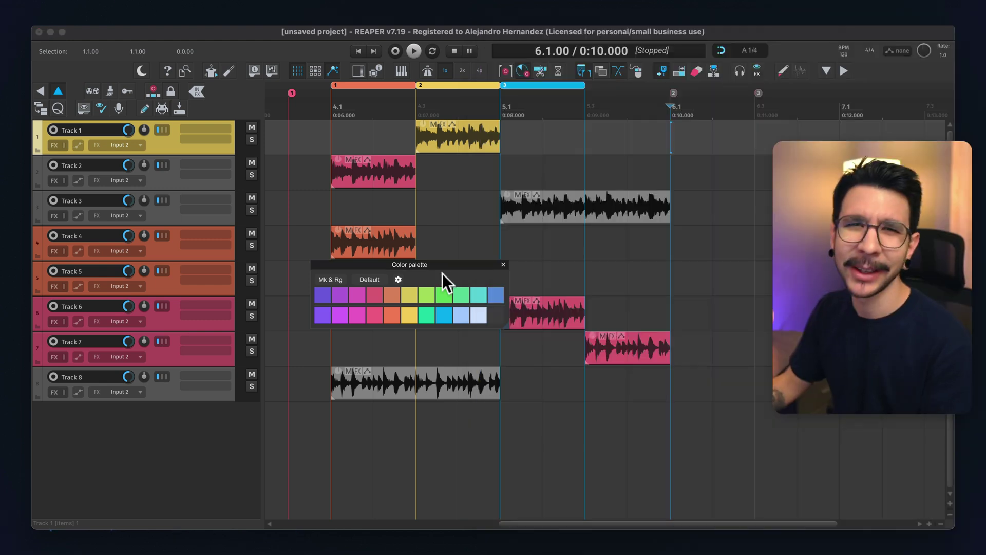
{"action": "scroll", "coordinate": [350, 192], "scroll_direction": "down", "scroll_amount": 2}
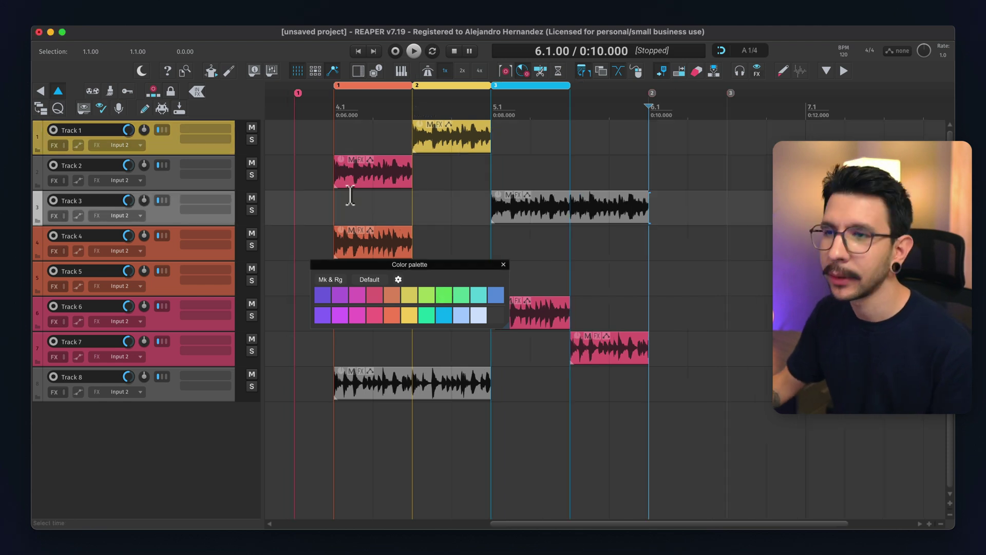
- Select the ruler span 4.1–5.3 covering all three regions and apply the yellow swatch
{"action": "left_click_drag", "start_coordinate": [335, 113], "coordinate": [568, 114]}
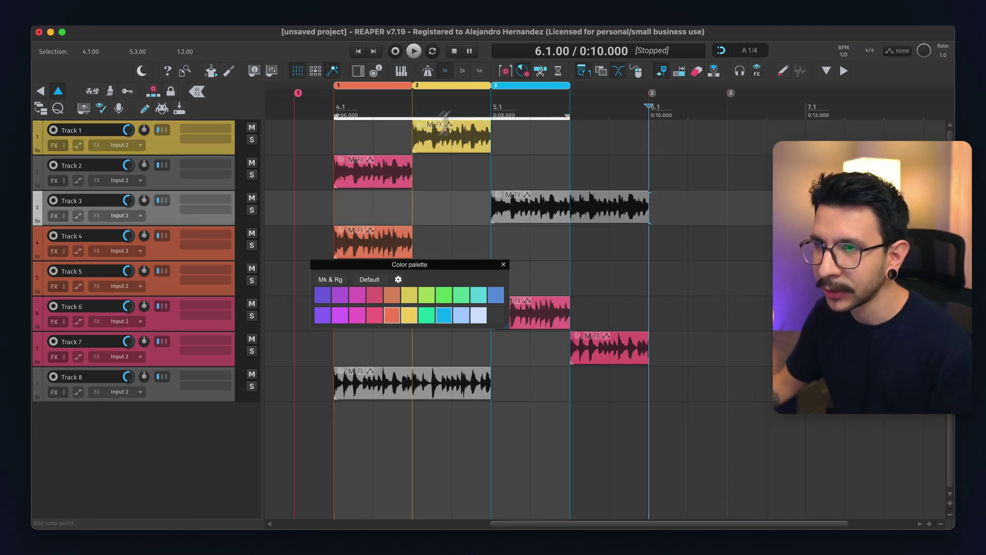
{"action": "left_click", "coordinate": [405, 315]}
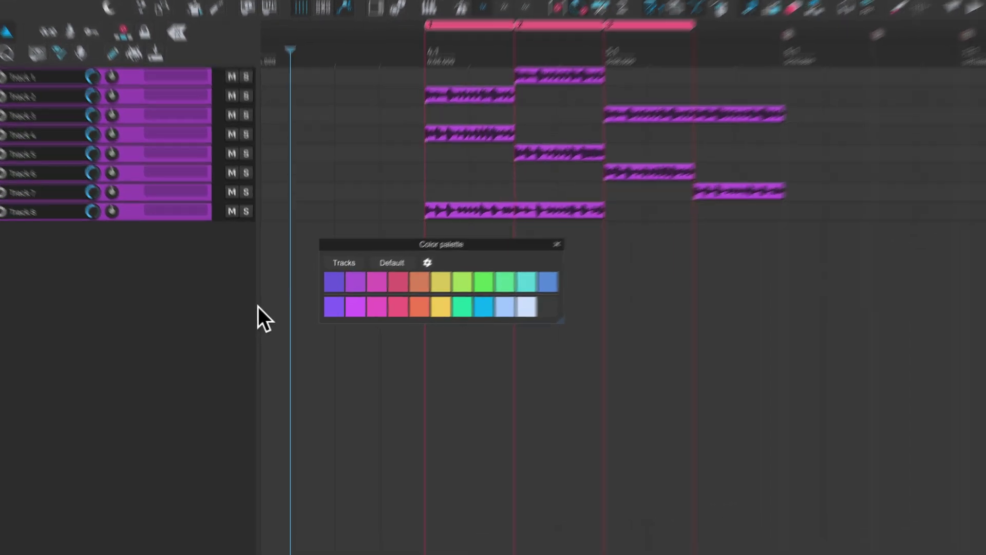
- Switch the palette to Tracks by Name and colour the three 'Vocal' tracks cyan
{"action": "left_click", "coordinate": [378, 217]}
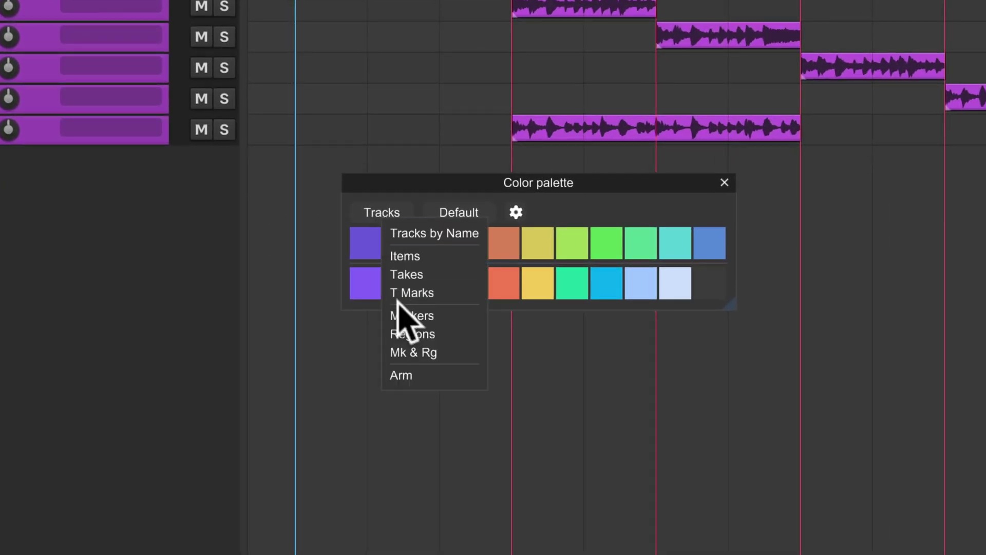
{"action": "left_click", "coordinate": [438, 234]}
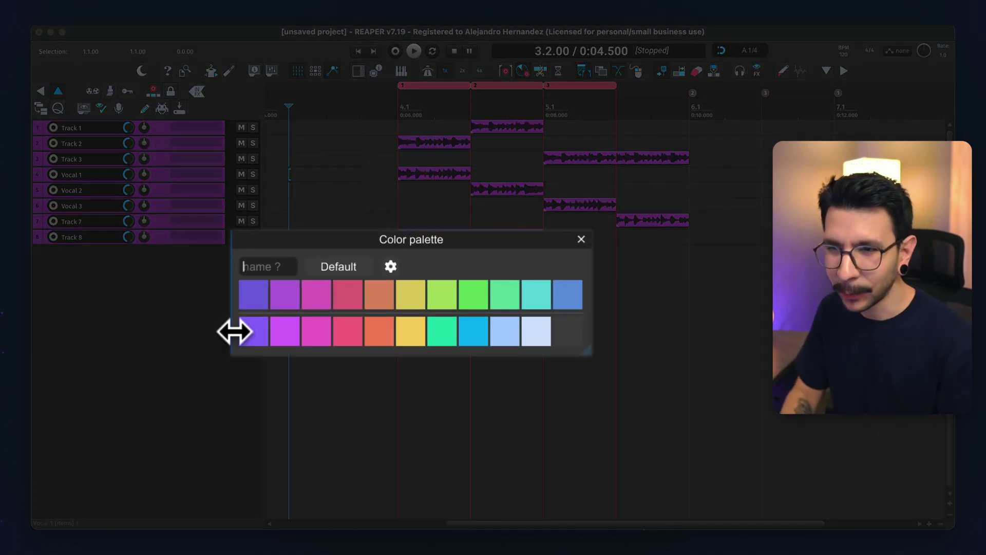
{"action": "type", "text": "Vocal"}
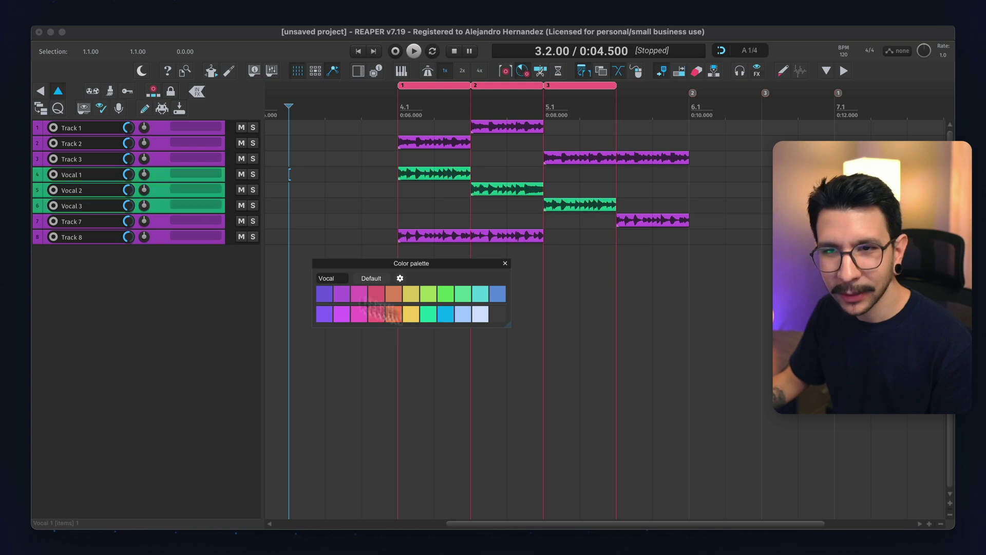
{"action": "left_click", "coordinate": [459, 316]}
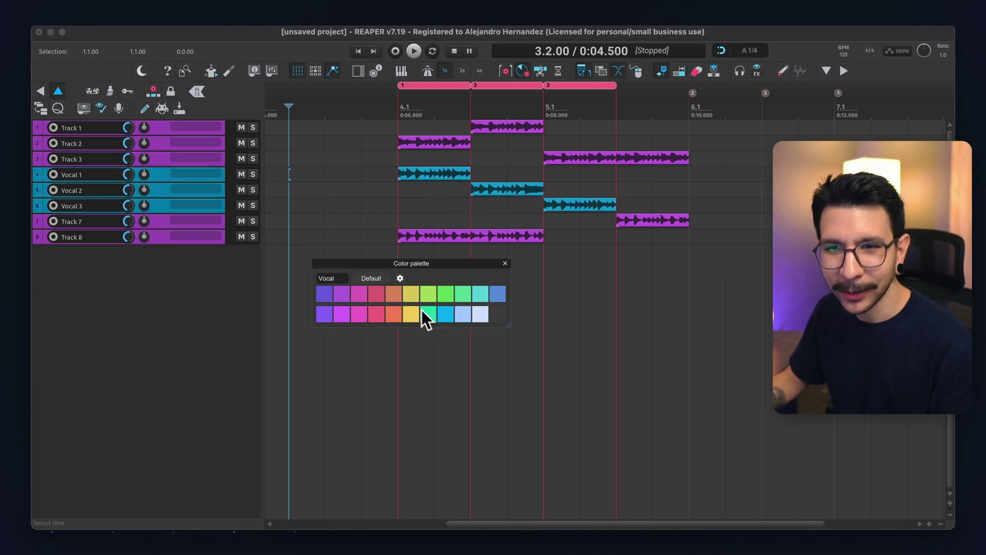
- Arm yellow in the palette's Arm mode and paint Track 8 and Vocal 1–3 with it
{"action": "left_click", "coordinate": [340, 278]}
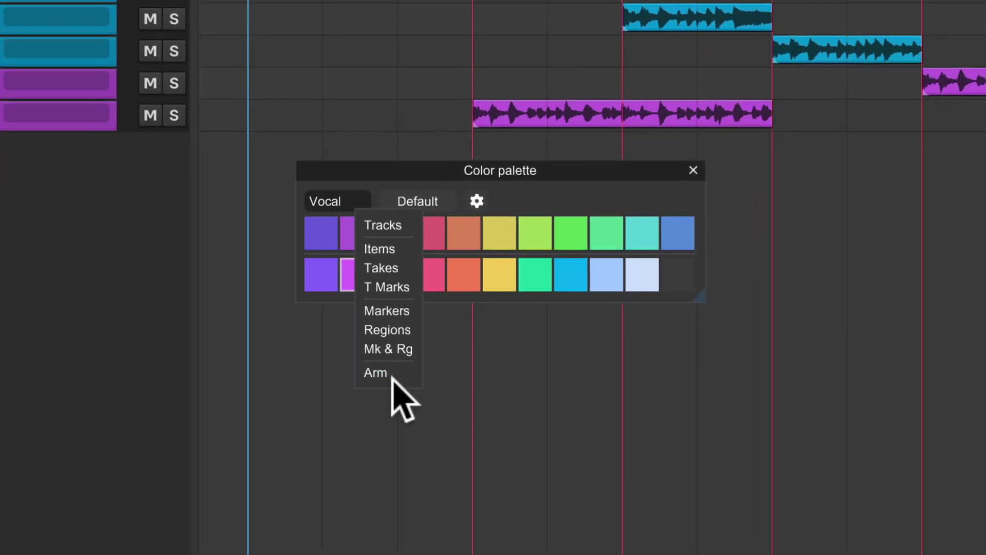
{"action": "left_click", "coordinate": [385, 372]}
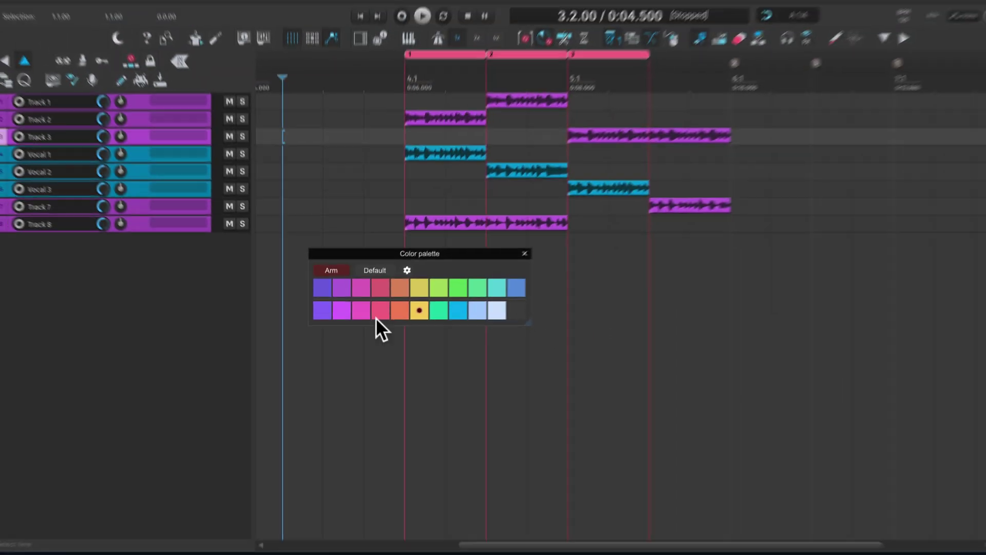
{"action": "left_click", "coordinate": [378, 316]}
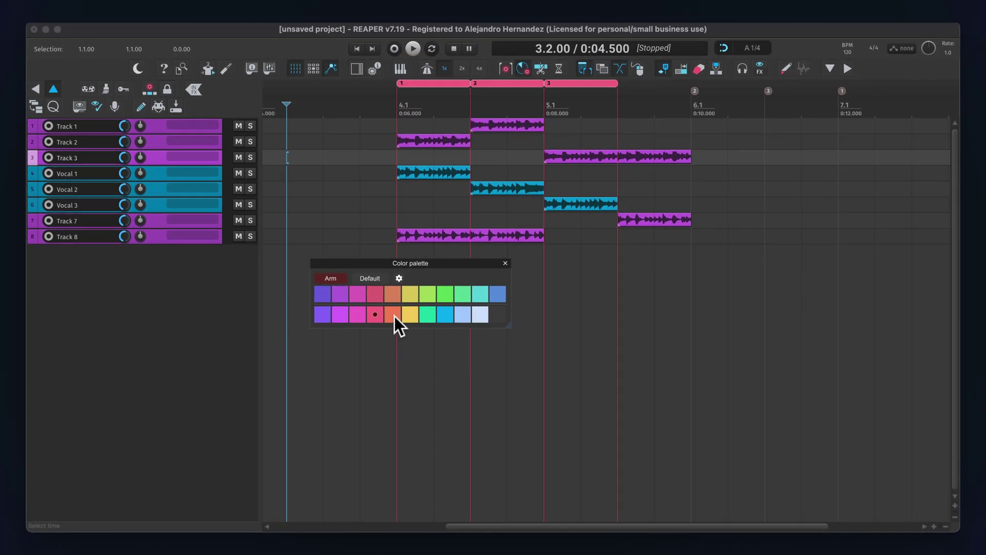
{"action": "left_click", "coordinate": [406, 238]}
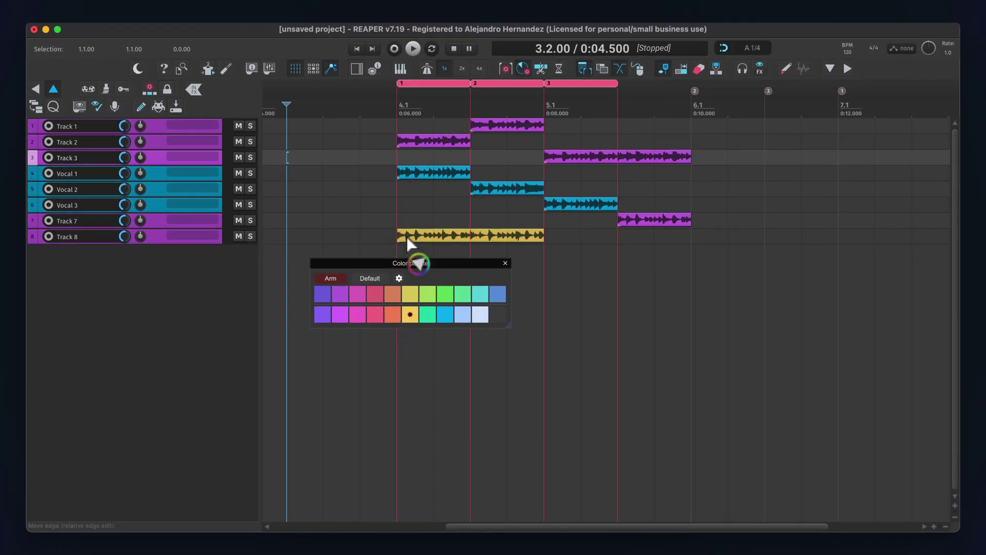
{"action": "left_click", "coordinate": [184, 236]}
{"action": "left_click", "coordinate": [154, 206]}
{"action": "left_click", "coordinate": [161, 171]}
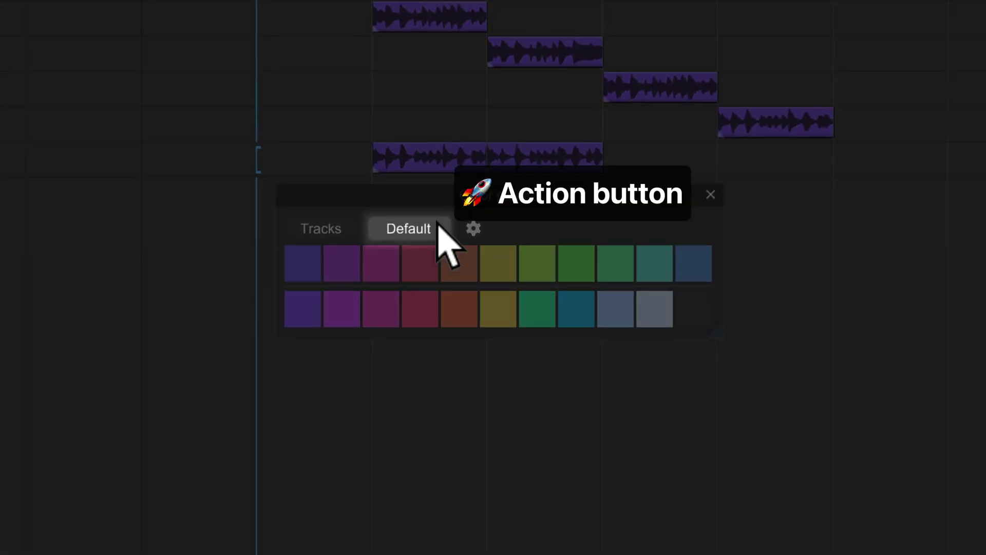
- Reset all track colours to default, then select Track 3 and Vocal 1
{"action": "left_click", "coordinate": [473, 228]}
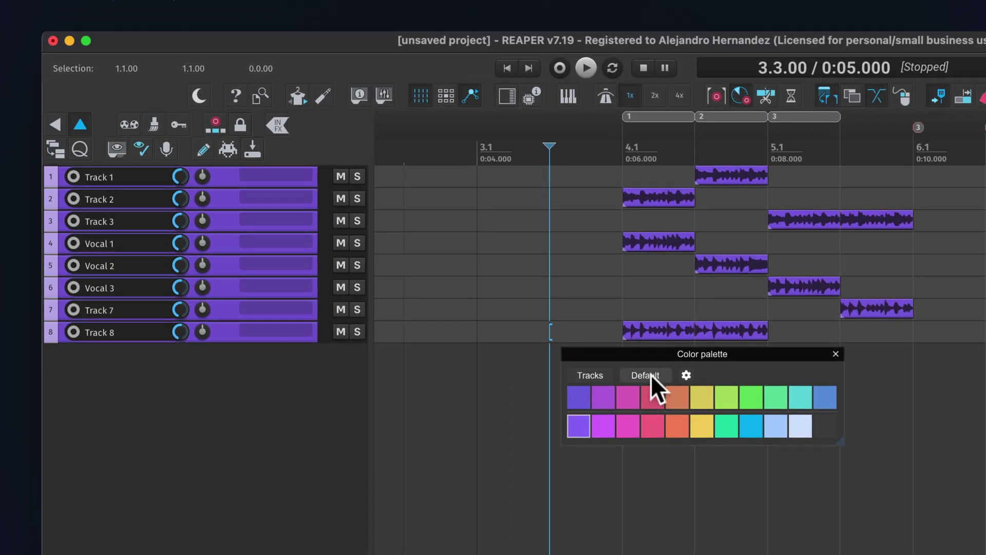
{"action": "left_click", "coordinate": [651, 375]}
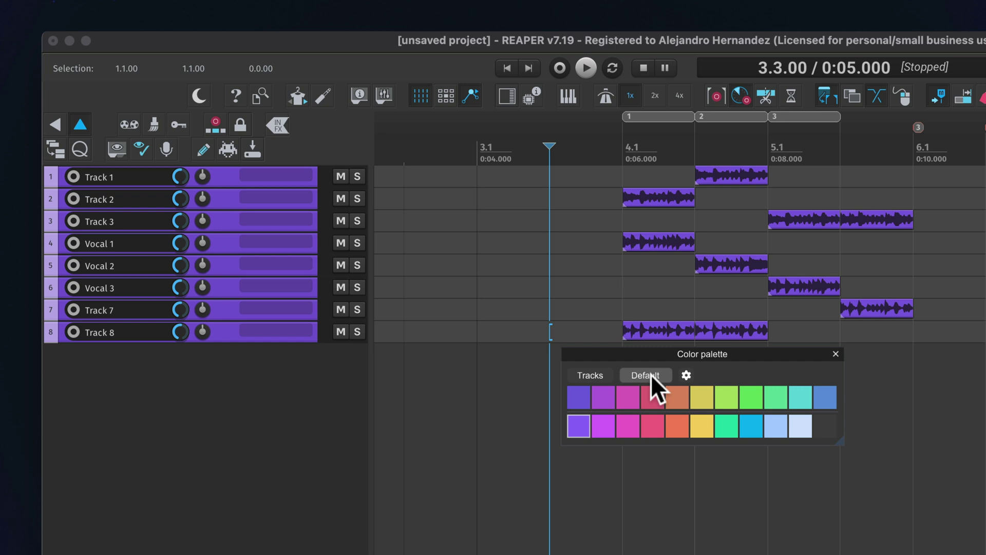
{"action": "left_click", "coordinate": [255, 221]}
{"action": "left_click", "coordinate": [254, 242], "text": "shift"}
- Give all tracks one shared colour with Rnd All, re-rolling until it lands on blue
{"action": "left_click", "coordinate": [686, 375]}
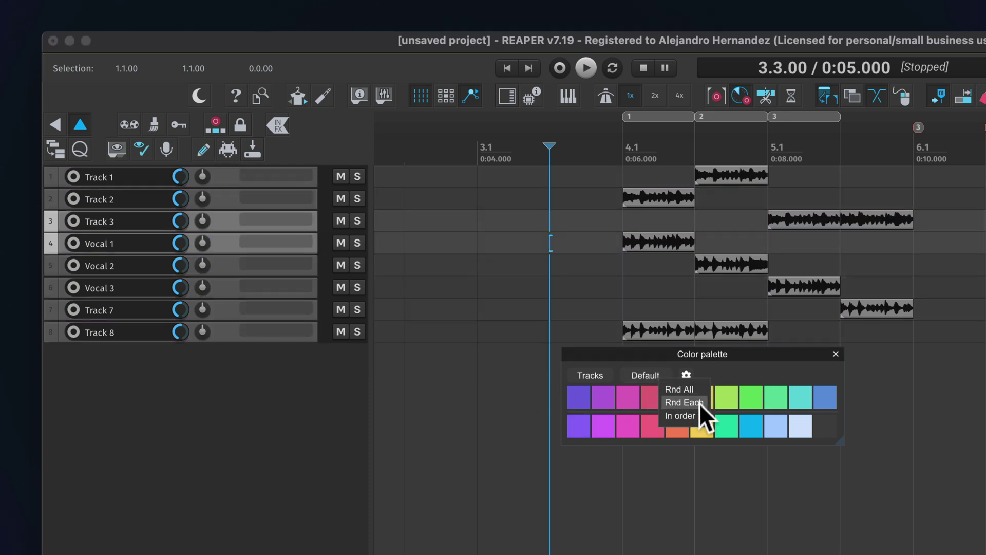
{"action": "left_click", "coordinate": [700, 415]}
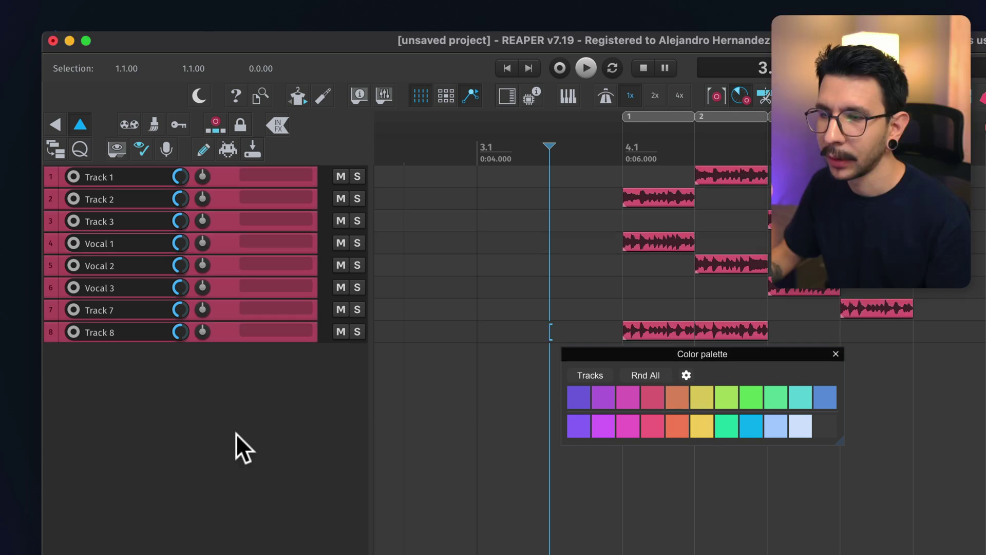
{"action": "left_click", "coordinate": [227, 334]}
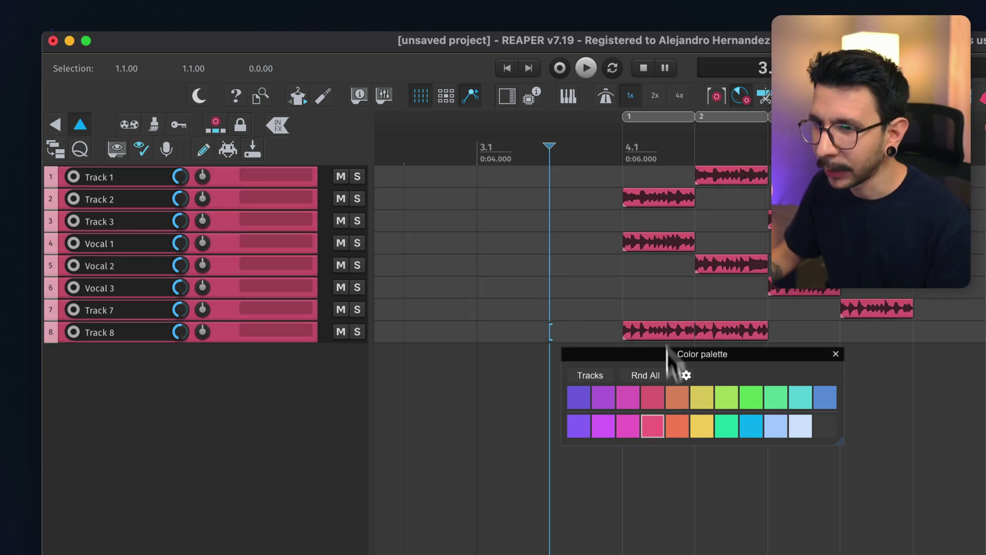
{"action": "left_click", "coordinate": [654, 370]}
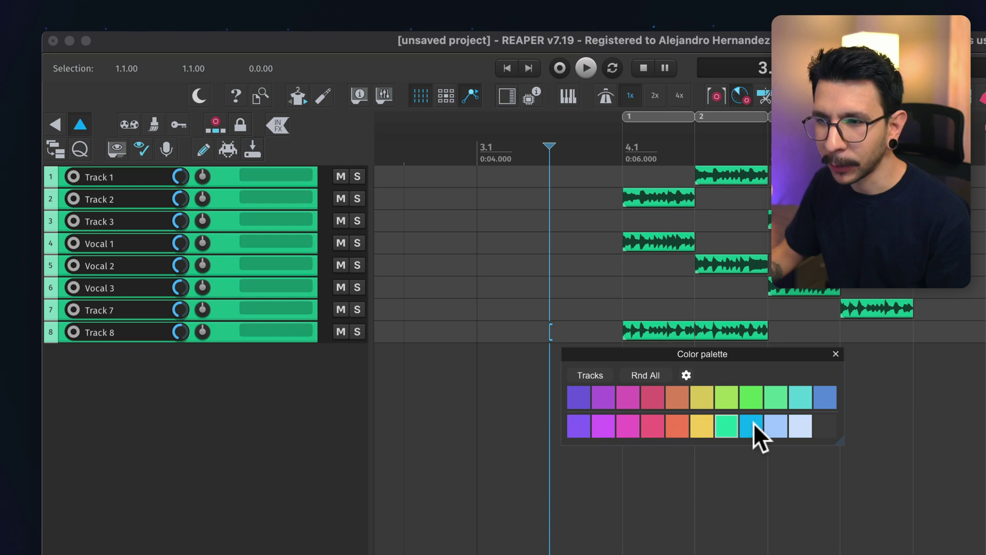
{"action": "left_click", "coordinate": [659, 367]}
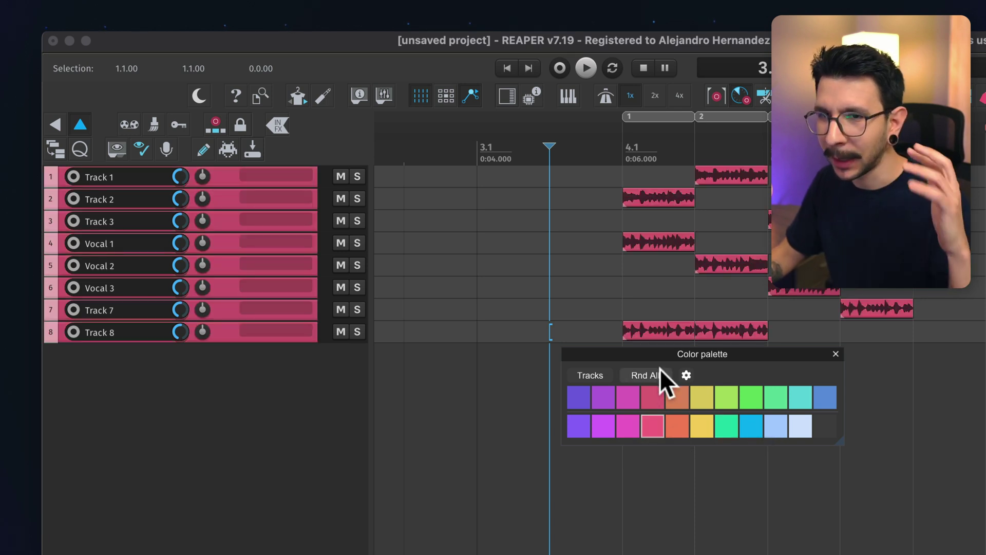
- Recolour the eight tracks with random per-track colours in Rnd Each mode, rerolling several times
{"action": "left_click", "coordinate": [658, 369]}
{"action": "right_click", "coordinate": [657, 368]}
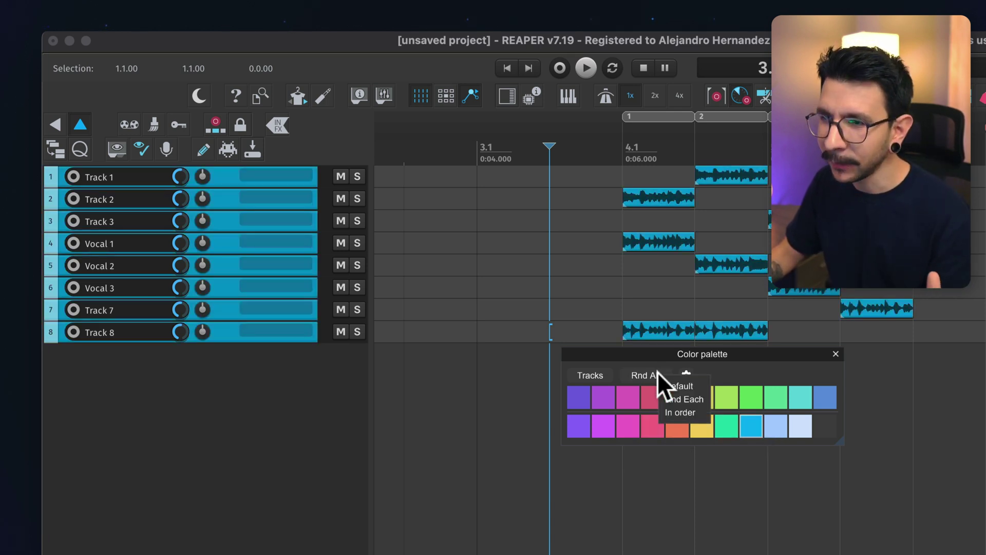
{"action": "left_click", "coordinate": [683, 401]}
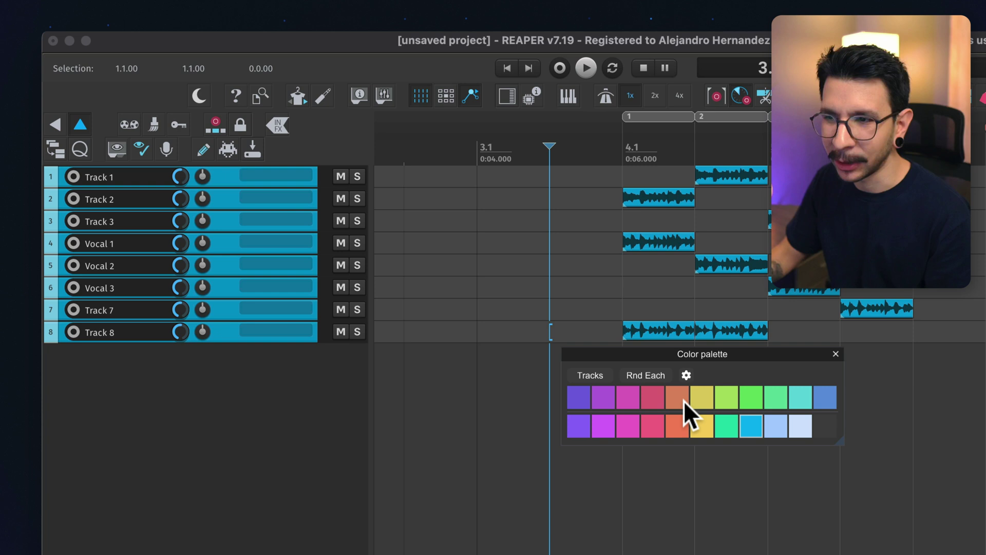
{"action": "left_click", "coordinate": [655, 372]}
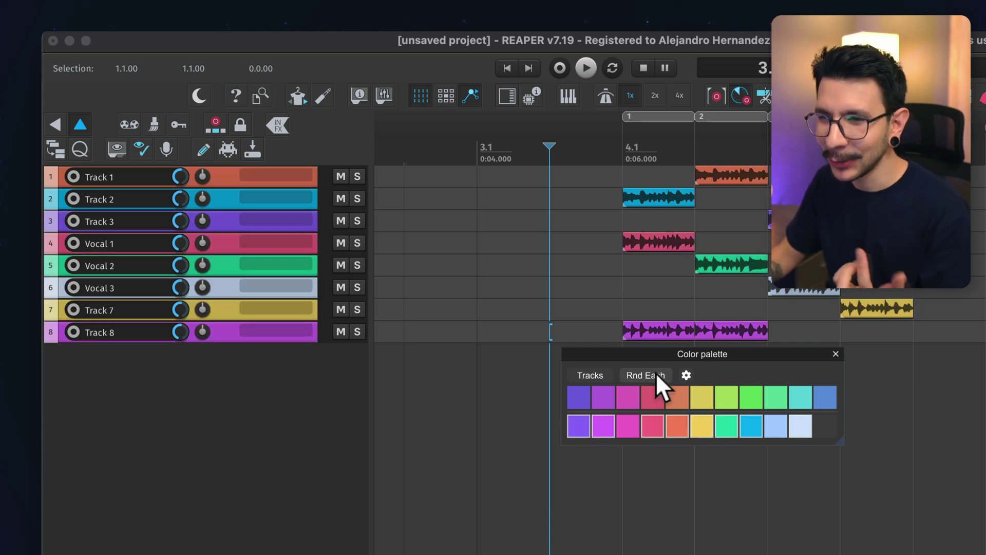
{"action": "left_click", "coordinate": [655, 372]}
{"action": "left_click", "coordinate": [655, 372]}
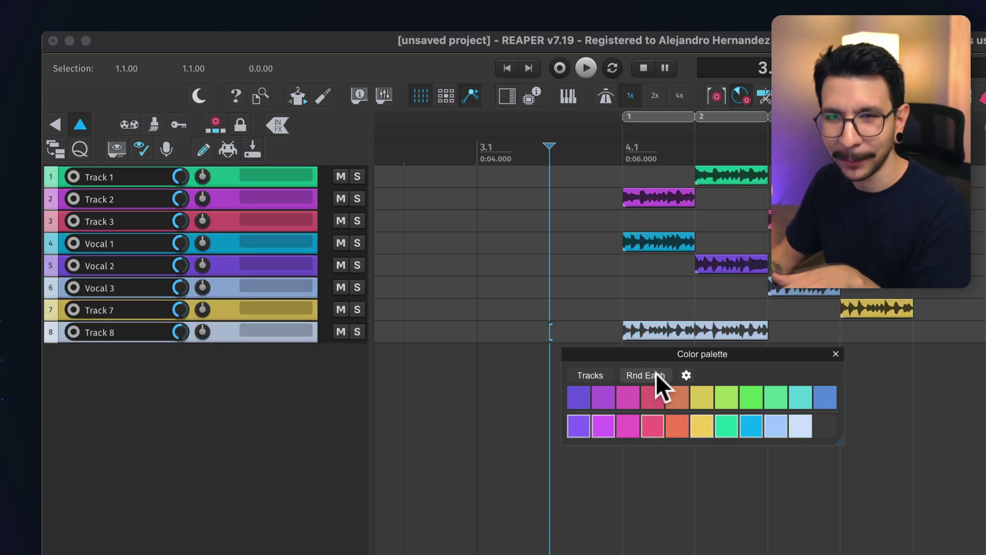
{"action": "left_click", "coordinate": [655, 372]}
{"action": "left_click", "coordinate": [656, 373]}
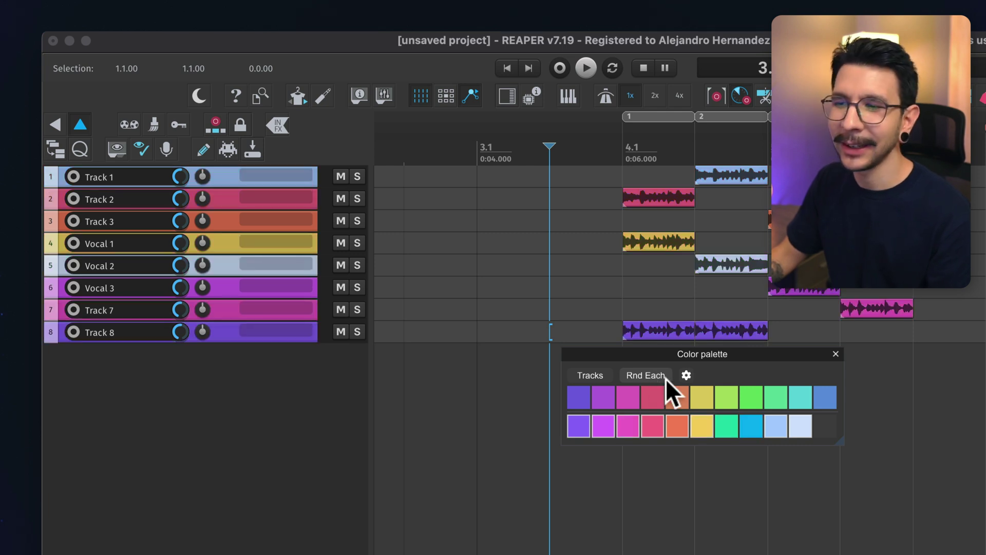
{"action": "left_click", "coordinate": [660, 374]}
{"action": "left_click", "coordinate": [659, 374]}
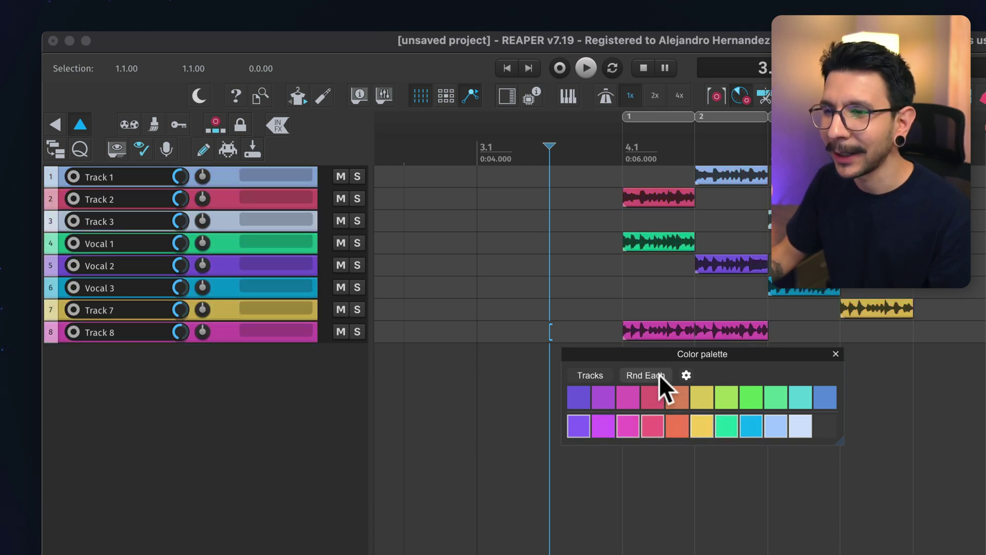
- Recolour the tracks in palette order, then marquee-select all the media items
{"action": "right_click", "coordinate": [645, 372]}
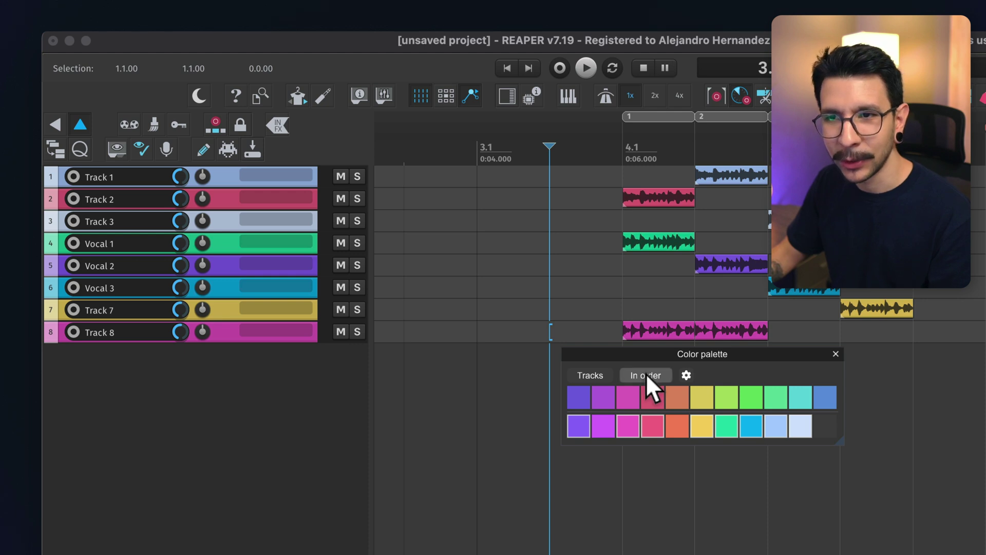
{"action": "left_click", "coordinate": [646, 374]}
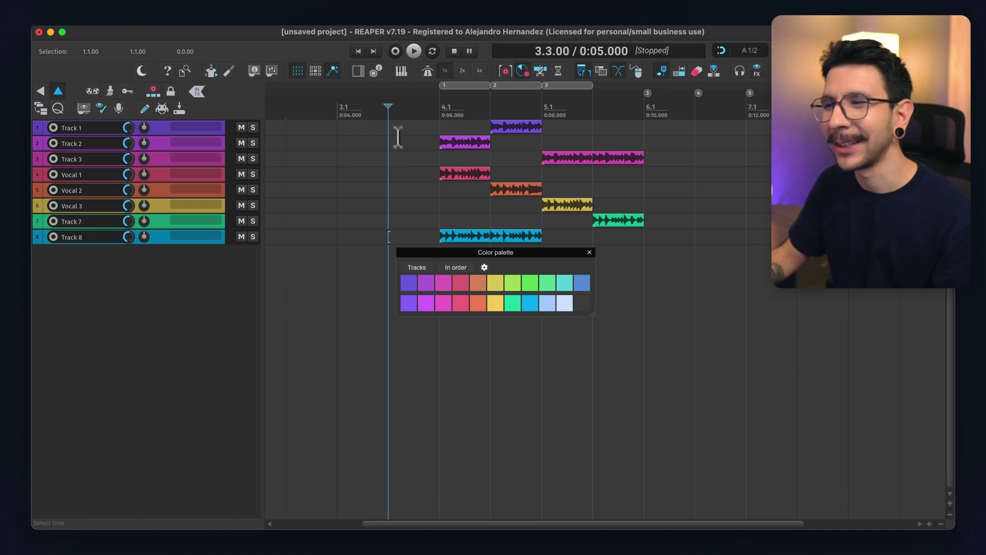
{"action": "left_click_drag", "start_coordinate": [397, 136], "coordinate": [683, 257]}
{"action": "scroll", "coordinate": [616, 232], "scroll_direction": "right", "scroll_amount": 3}
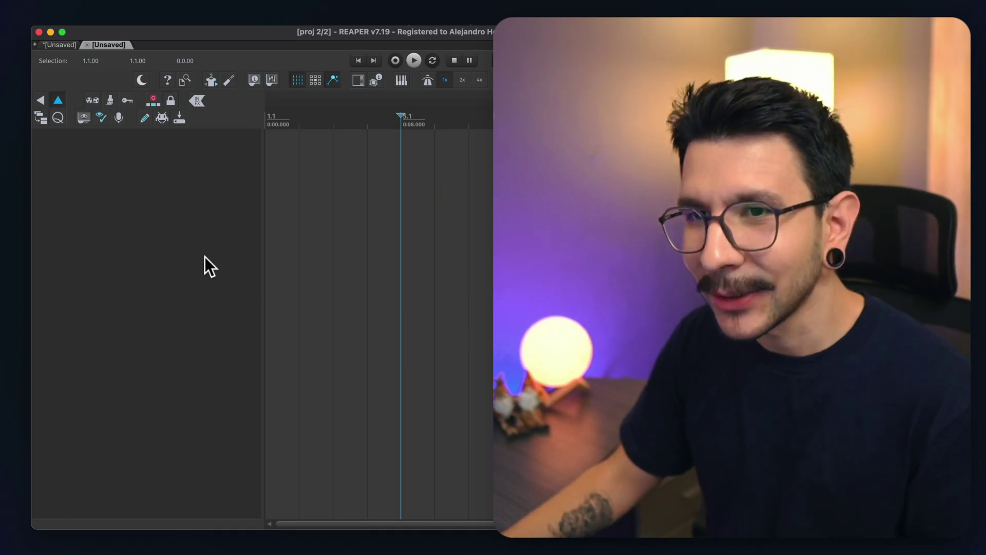
- Add a track, open the Color palette, and try colours 4, 2, 5, 7 and 8 on it
{"action": "key", "text": "super+t"}
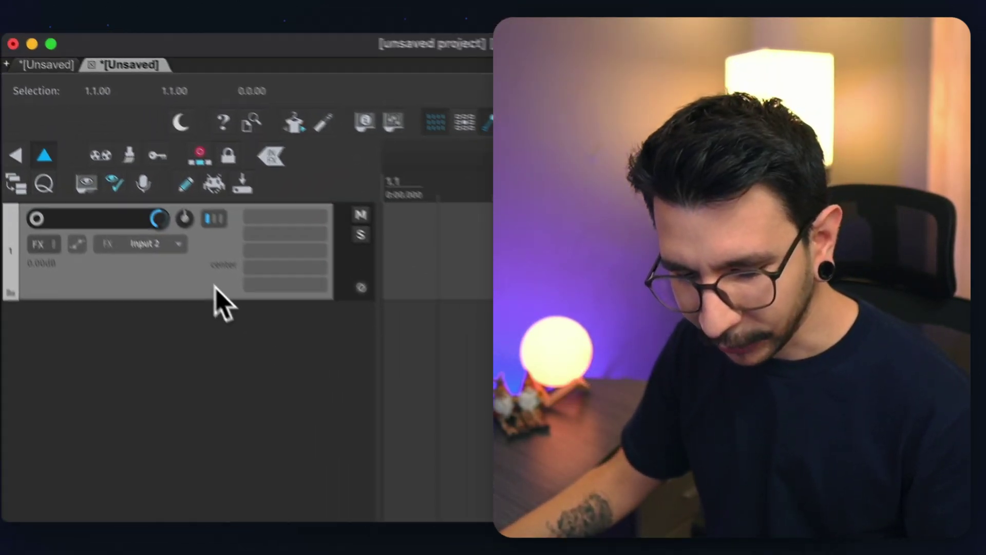
{"action": "key", "text": "super+shift+c"}
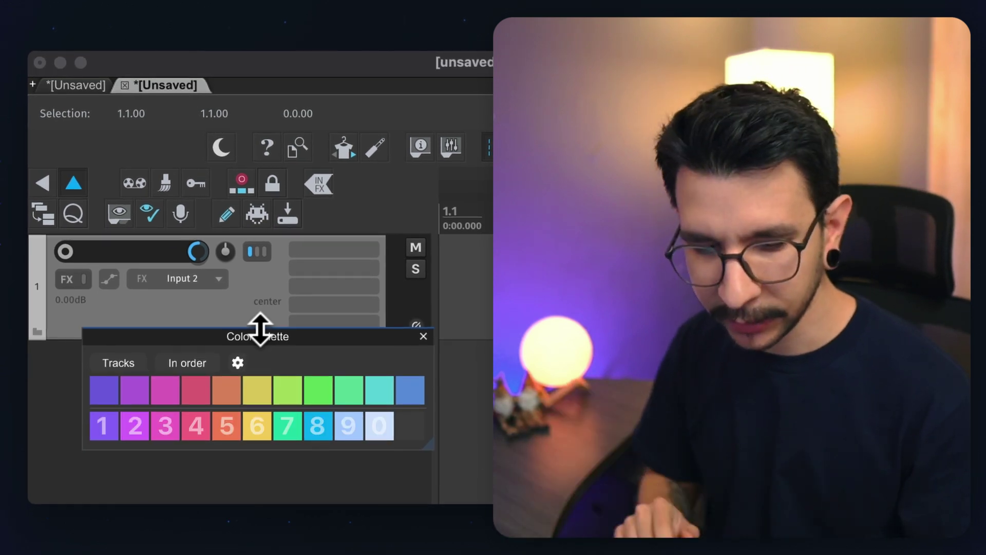
{"action": "key", "text": "4"}
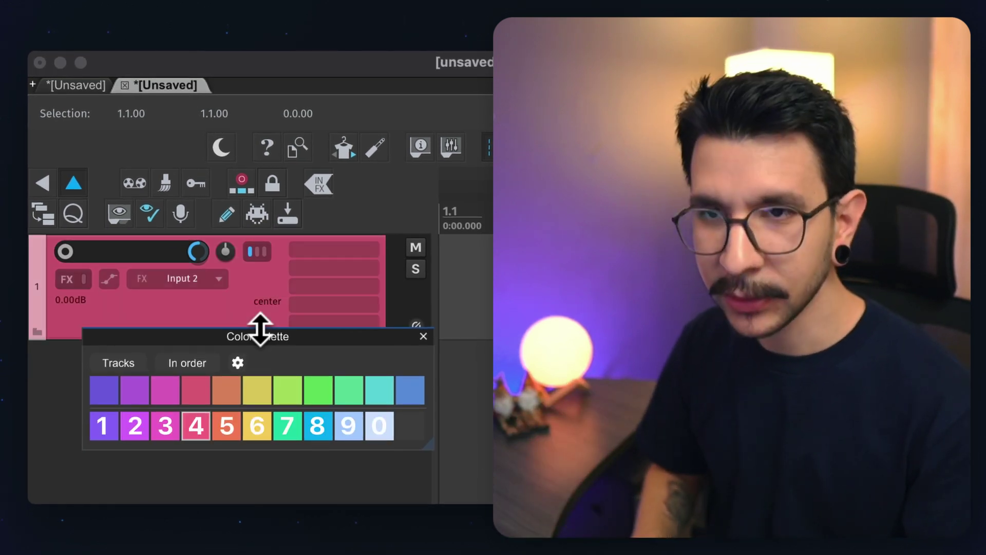
{"action": "key", "text": "2"}
{"action": "key", "text": "5"}
{"action": "key", "text": "7"}
{"action": "key", "text": "8"}
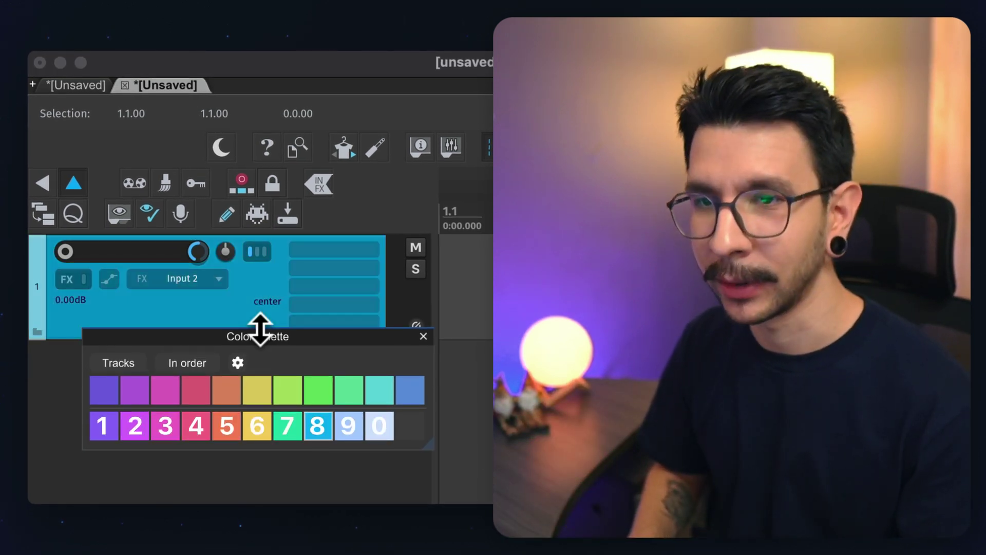
- Try more colours (2, 4, 3, 8, 6) on Track 1, ending on 1, add a second track, close the palette
{"action": "key", "text": "1"}
{"action": "key", "text": "2"}
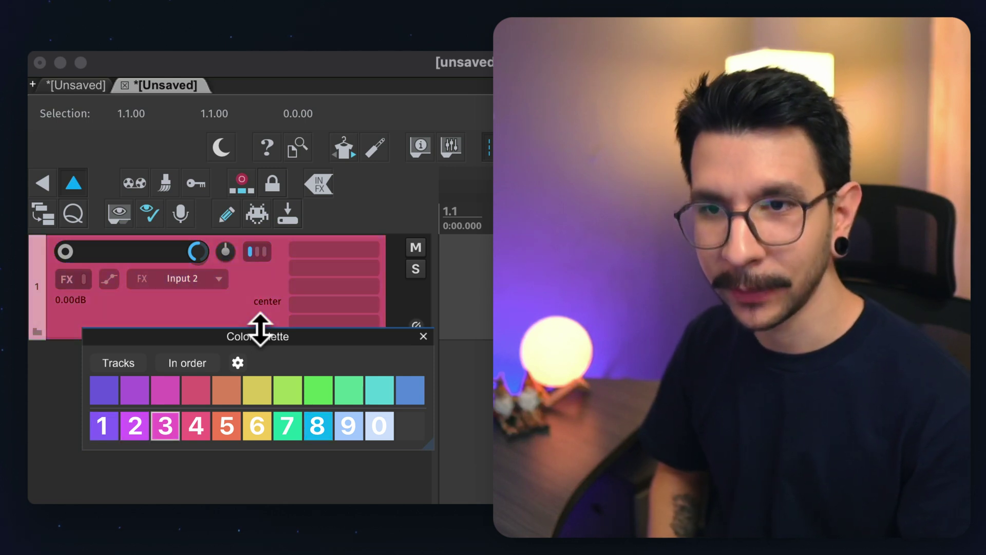
{"action": "key", "text": "4"}
{"action": "key", "text": "3"}
{"action": "key", "text": "1"}
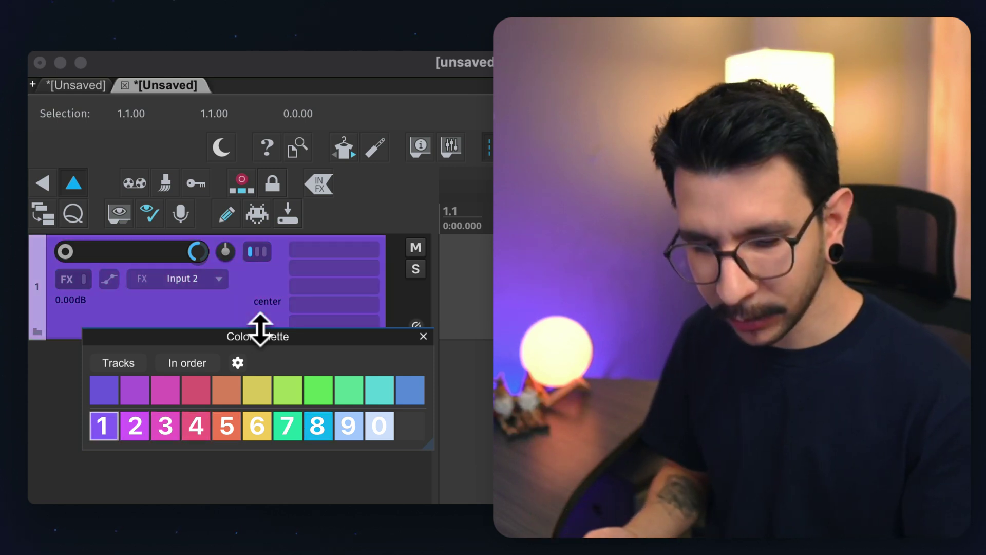
{"action": "key", "text": "2"}
{"action": "key", "text": "8"}
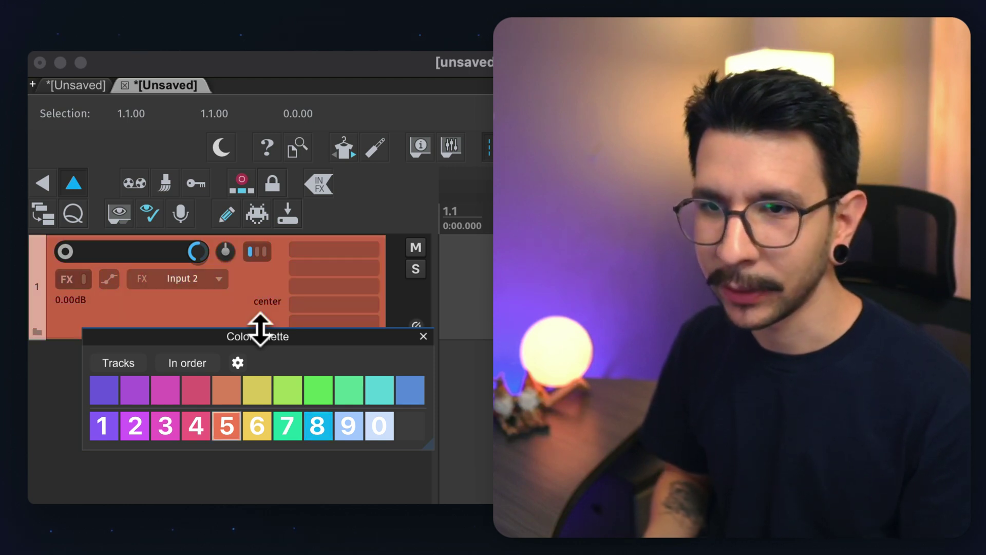
{"action": "key", "text": "6"}
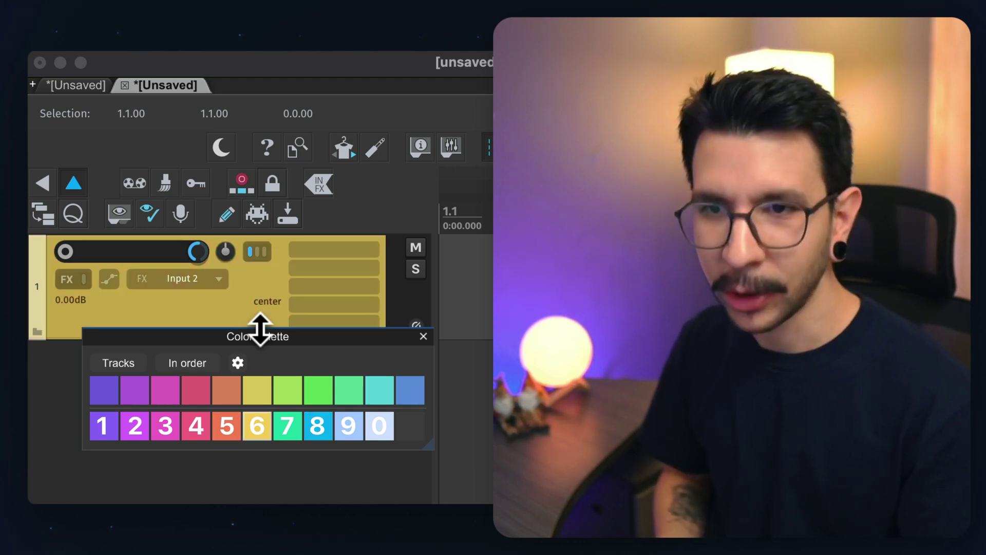
{"action": "key", "text": "4"}
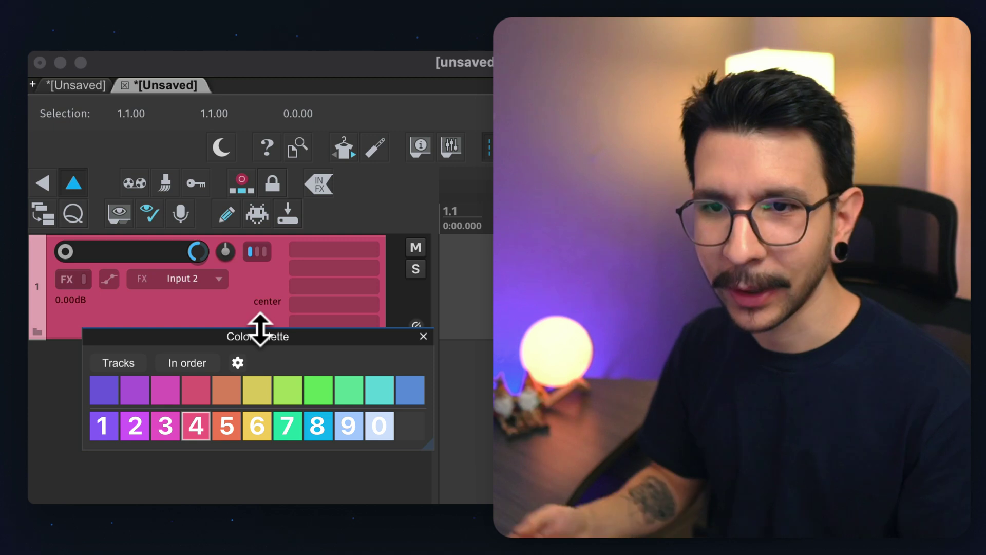
{"action": "key", "text": "1"}
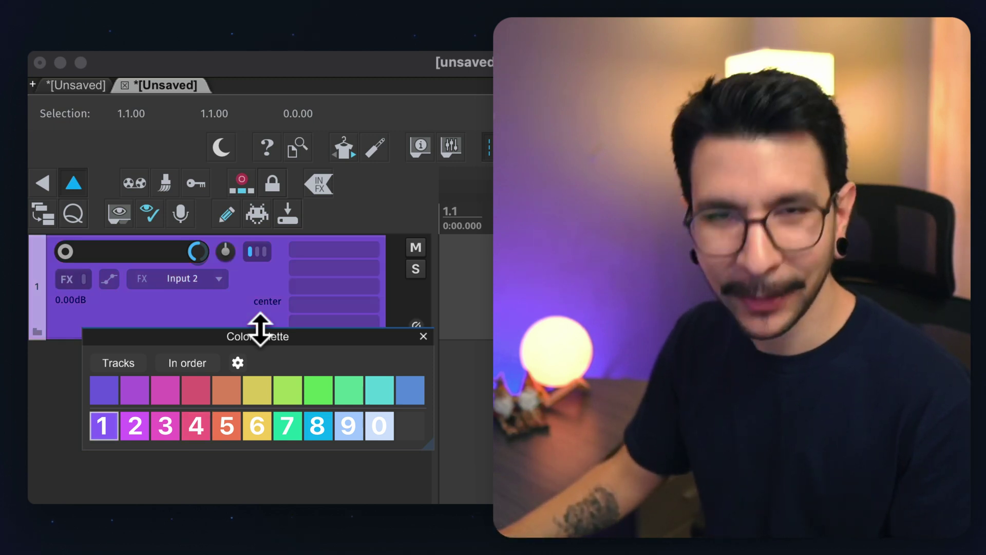
{"action": "double_click", "coordinate": [173, 509]}
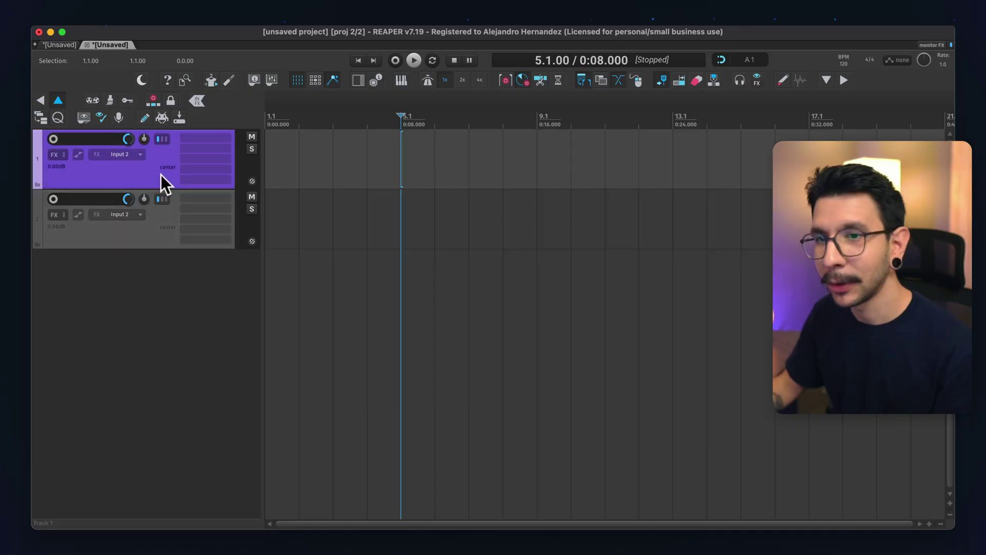
{"action": "left_click", "coordinate": [158, 229], "text": "shift"}
- Replace both tracks with ten new ones, colour them in palette order, and move the palette aside
{"action": "key", "text": "Delete"}
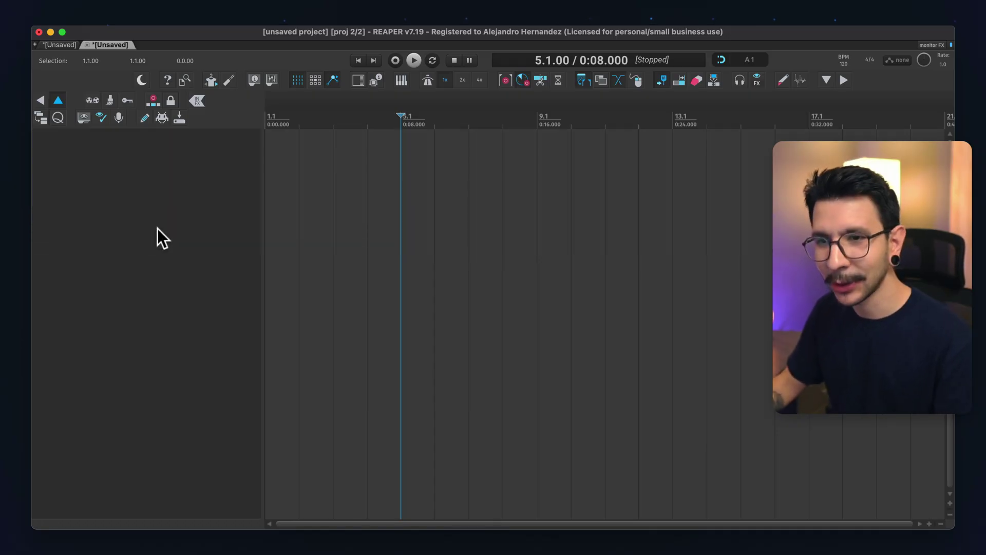
{"action": "key", "text": "ctrl+t"}
{"action": "key", "text": "ctrl+t"}
{"action": "key", "text": "ctrl+t"}
{"action": "key", "text": "ctrl+t"}
{"action": "key", "text": "ctrl+t"}
{"action": "key", "text": "ctrl+t"}
{"action": "key", "text": "ctrl+t"}
{"action": "key", "text": "ctrl+t"}
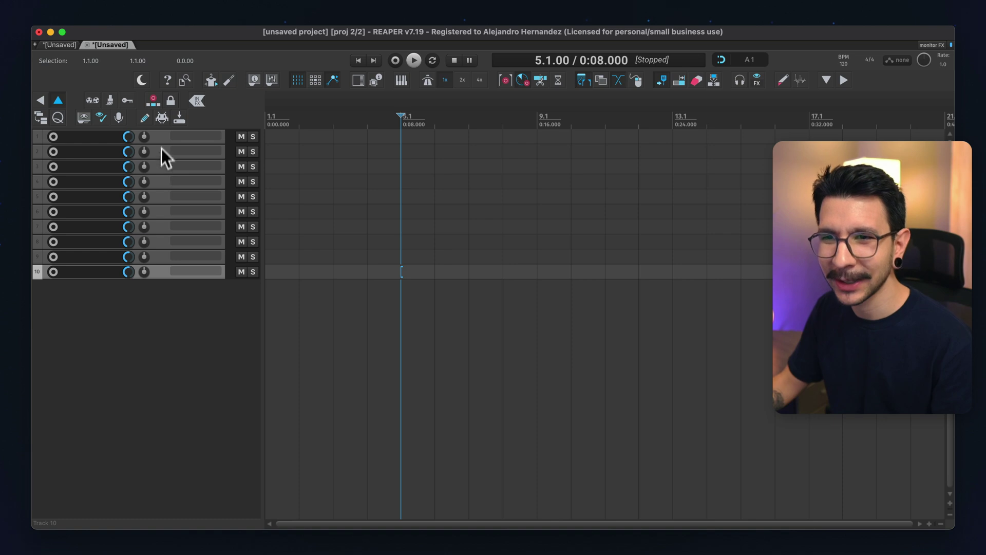
{"action": "key", "text": "ctrl+a"}
{"action": "key", "text": "c"}
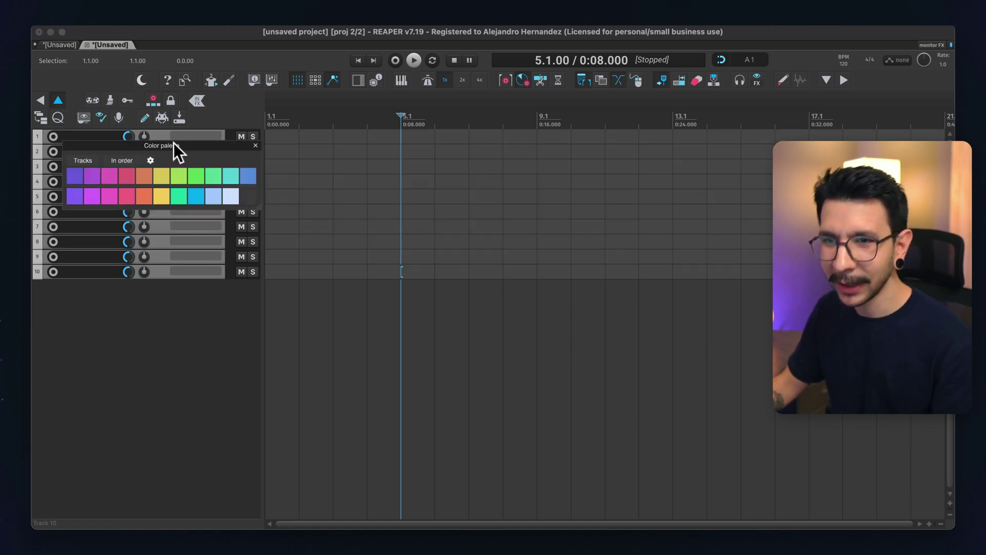
{"action": "key", "text": "Return"}
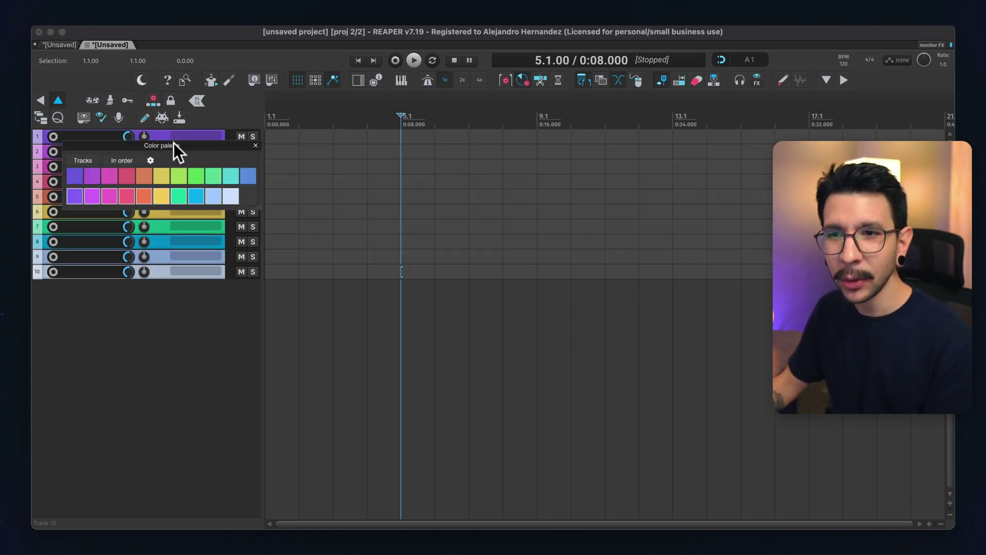
{"action": "left_click_drag", "start_coordinate": [173, 143], "coordinate": [373, 154]}
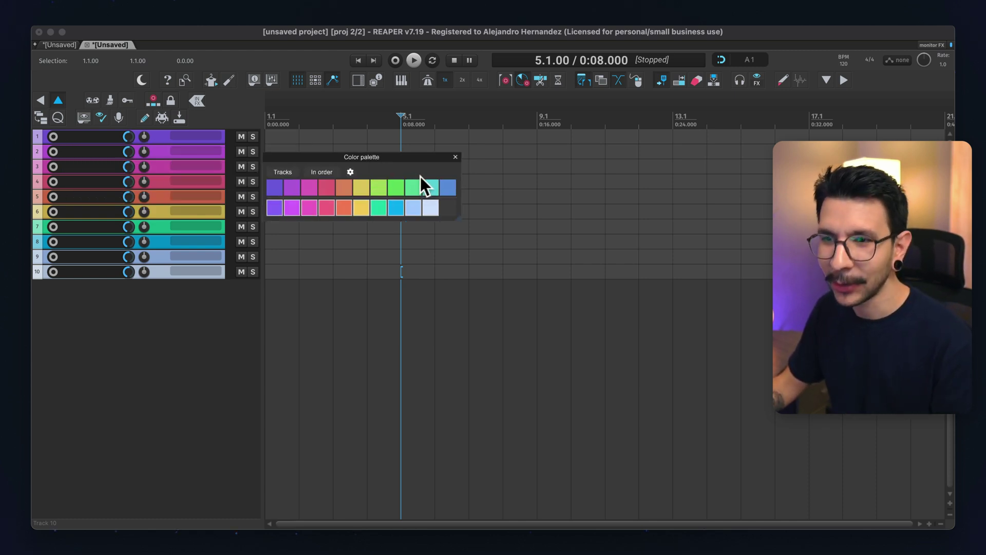
- Try same-colour, random and each-track colouring with the R/E/I shortcuts, then reset tracks to default grey
{"action": "key", "text": "Return"}
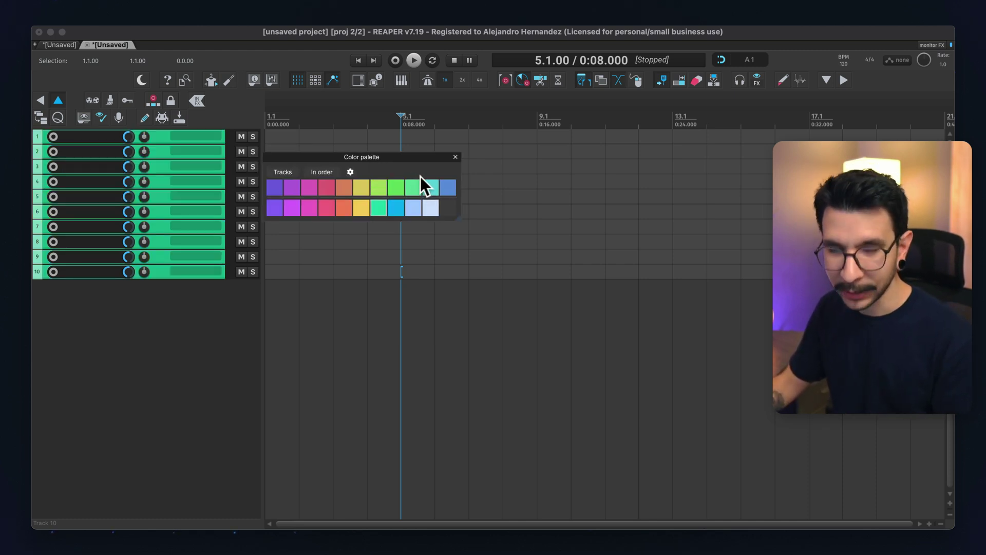
{"action": "key", "text": "ctrl+z"}
{"action": "key", "text": "ctrl+z"}
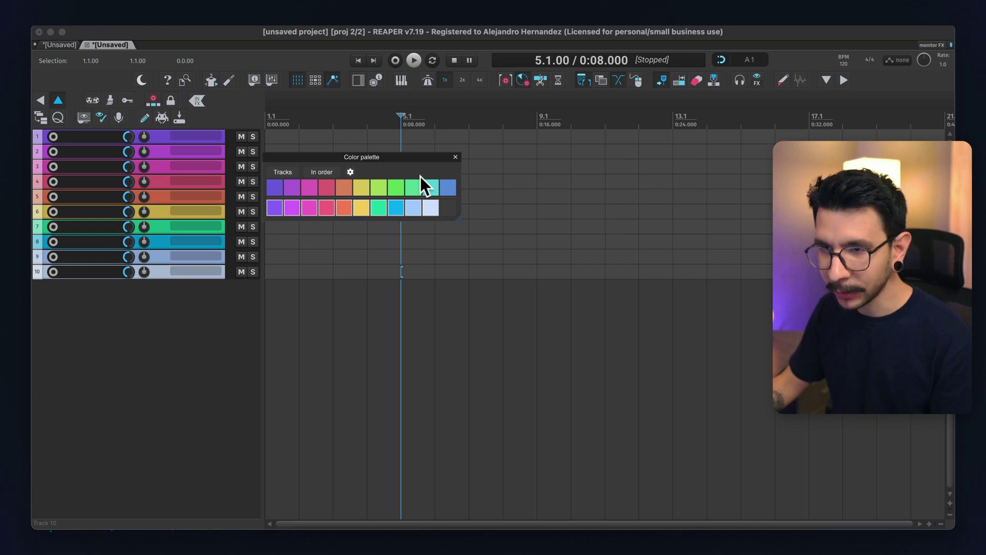
{"action": "key", "text": "r"}
{"action": "key", "text": "e"}
{"action": "key", "text": "r"}
{"action": "key", "text": "i"}
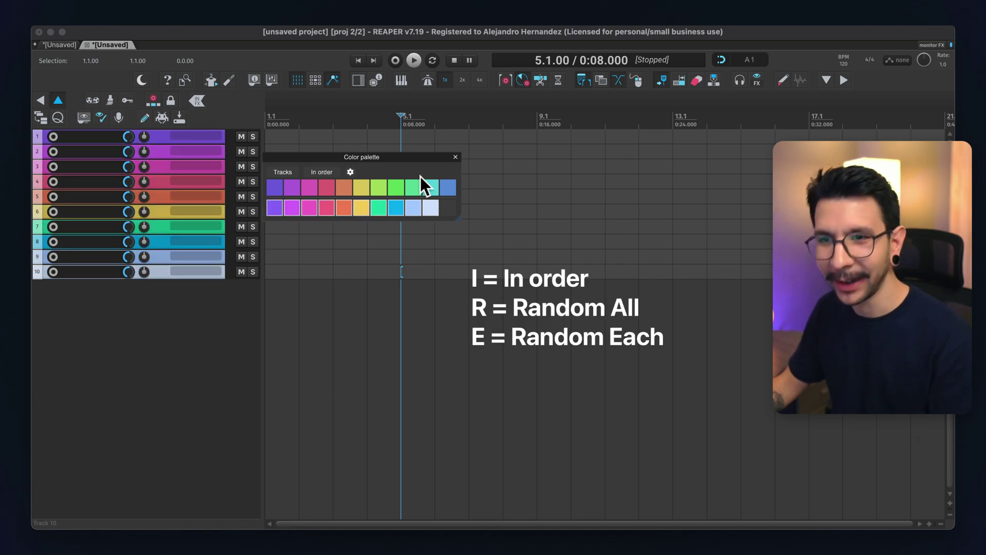
{"action": "key", "text": "r"}
{"action": "key", "text": "r"}
{"action": "key", "text": "Delete"}
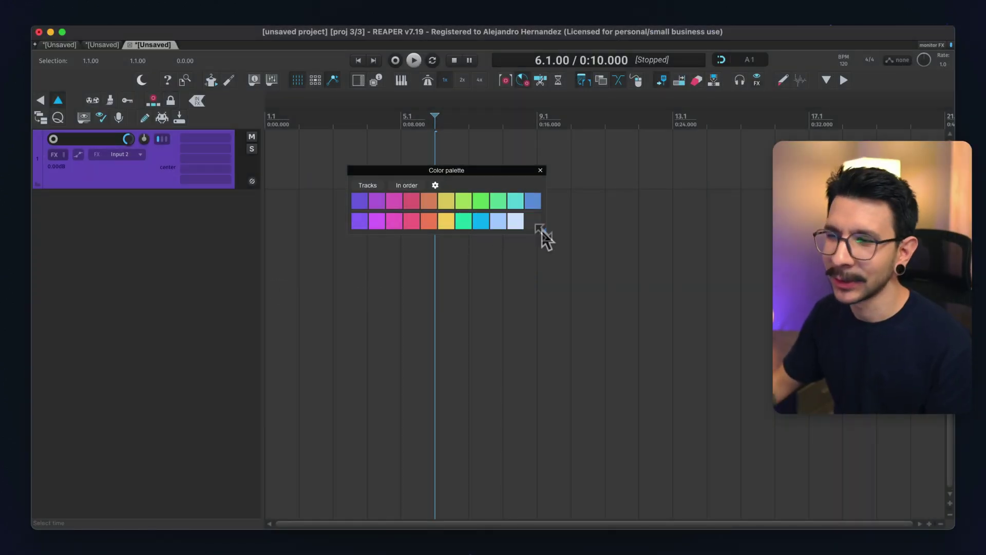
- Resize the colour palette window from its corner and open its Settings with the gear icon
{"action": "mouse_move", "coordinate": [542, 231]}
{"action": "left_mouse_down"}
{"action": "mouse_move", "coordinate": [652, 301]}
{"action": "mouse_move", "coordinate": [737, 286]}
{"action": "mouse_move", "coordinate": [580, 228]}
{"action": "mouse_move", "coordinate": [771, 279]}
{"action": "mouse_move", "coordinate": [702, 252]}
{"action": "mouse_move", "coordinate": [742, 272]}
{"action": "mouse_move", "coordinate": [768, 265]}
{"action": "mouse_move", "coordinate": [680, 249]}
{"action": "mouse_move", "coordinate": [568, 260]}
{"action": "mouse_move", "coordinate": [383, 221]}
{"action": "left_mouse_up"}
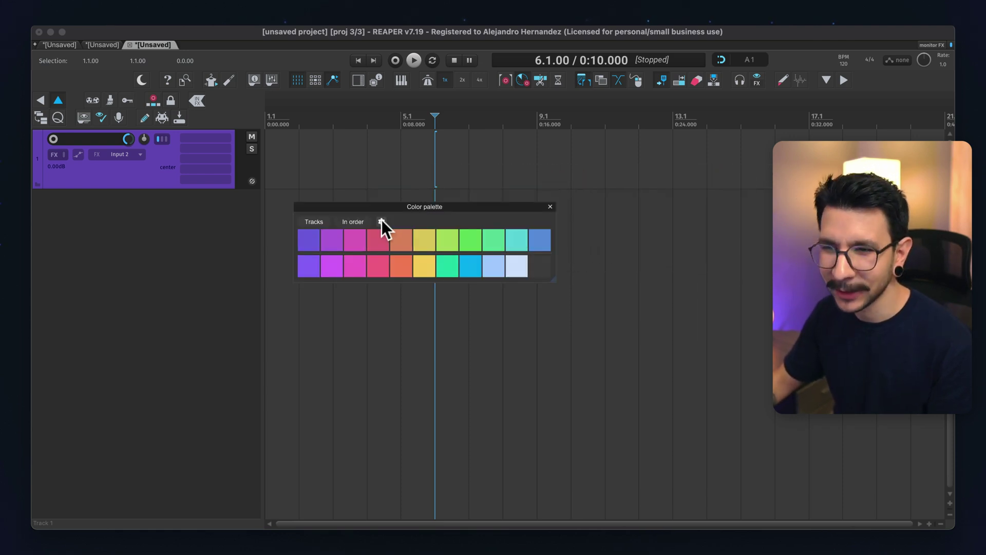
{"action": "left_click", "coordinate": [381, 221]}
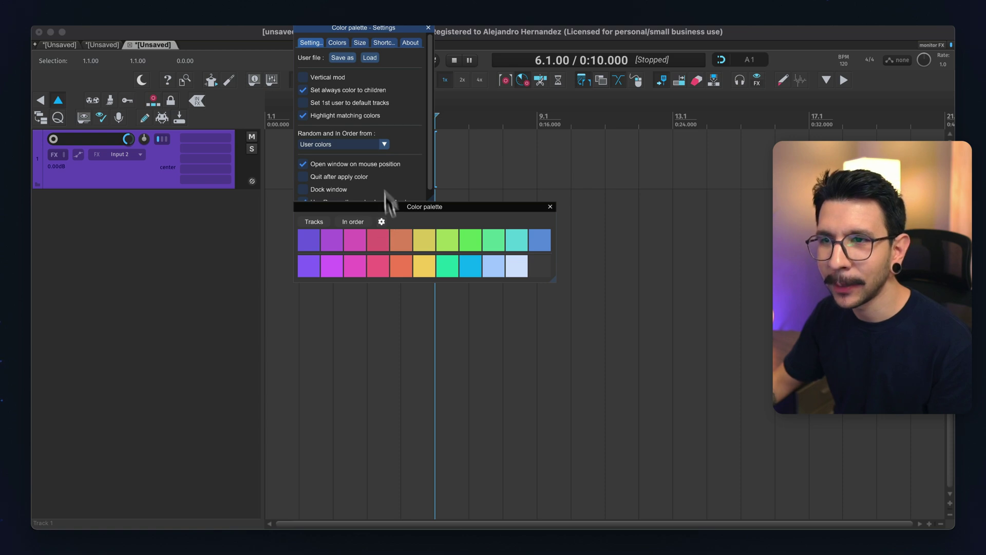
- Switch the palette to a vertical layout with larger swatches and reposition its window
{"action": "left_click", "coordinate": [303, 77]}
{"action": "left_click_drag", "start_coordinate": [331, 393], "coordinate": [337, 452]}
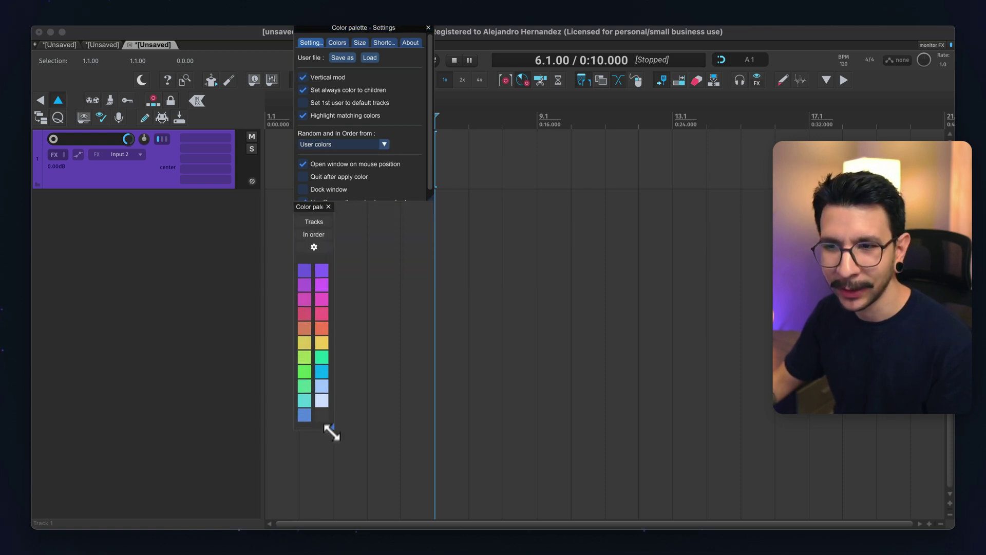
{"action": "left_click_drag", "start_coordinate": [316, 207], "coordinate": [372, 229]}
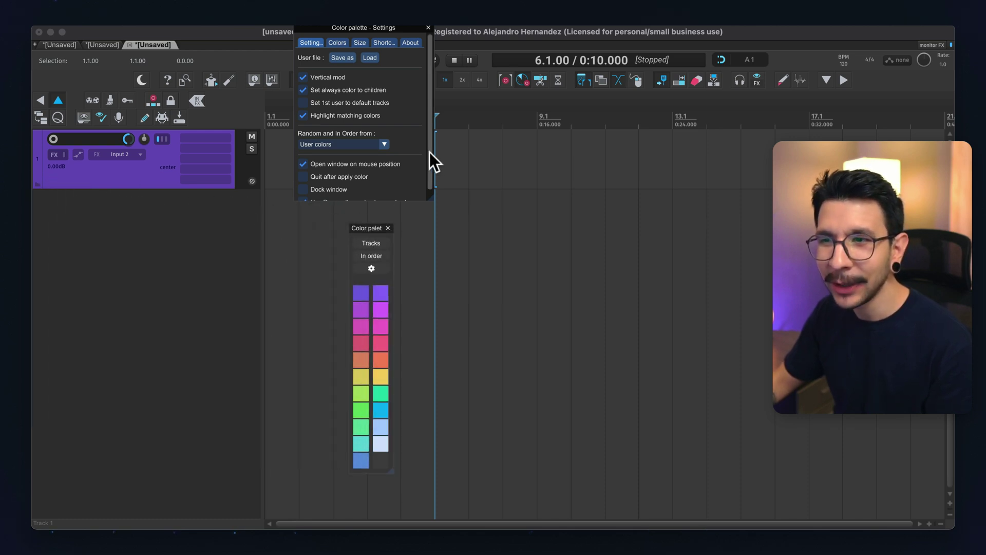
{"action": "scroll", "coordinate": [429, 151], "scroll_direction": "down", "scroll_amount": 1}
- Dock the palette in a side panel, widen it, move it to the right side, and narrow it
{"action": "left_click", "coordinate": [301, 178]}
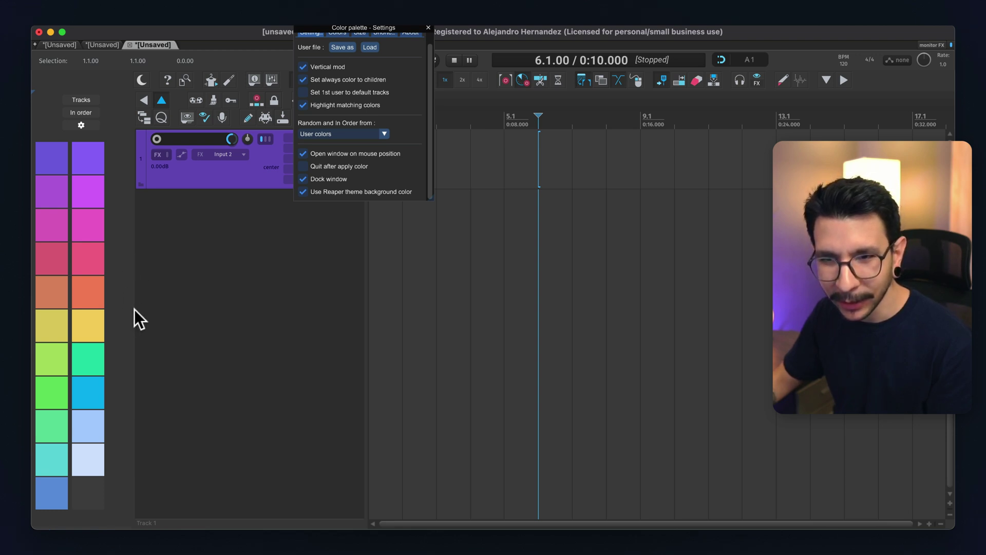
{"action": "left_click_drag", "start_coordinate": [132, 310], "coordinate": [160, 315]}
{"action": "left_click_drag", "start_coordinate": [35, 484], "coordinate": [909, 273]}
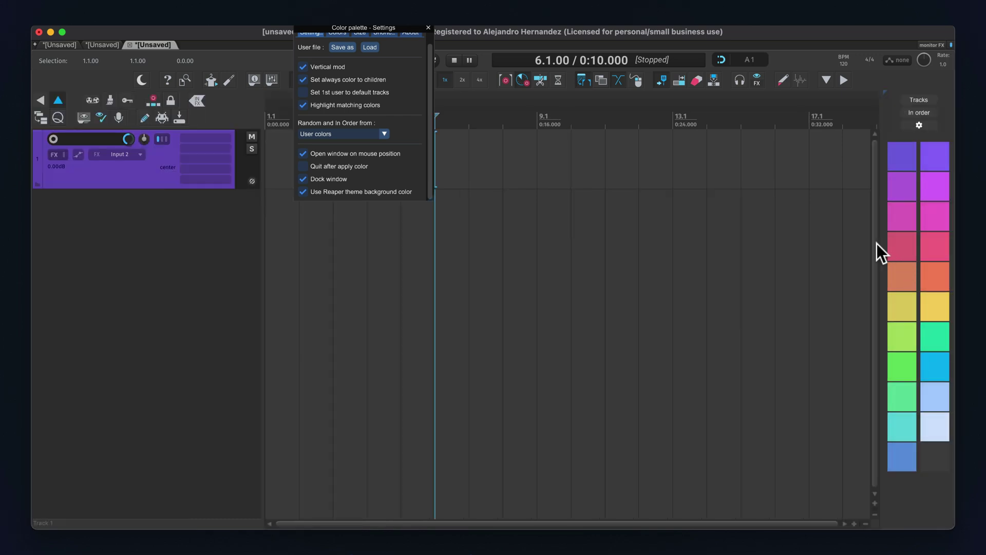
{"action": "left_click_drag", "start_coordinate": [877, 245], "coordinate": [908, 251]}
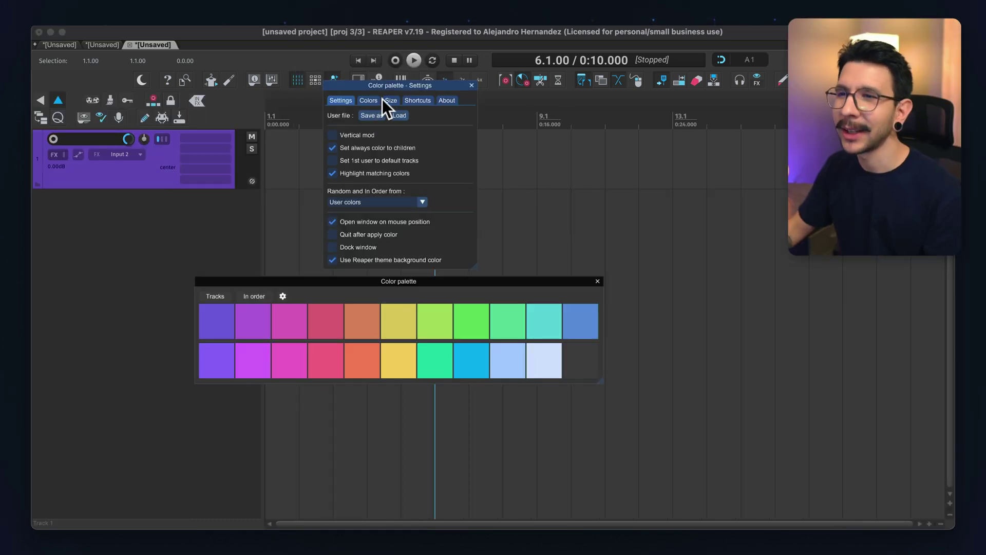
- Raise the palette's colours per line to 32 on the Size tab
{"action": "left_click", "coordinate": [389, 100]}
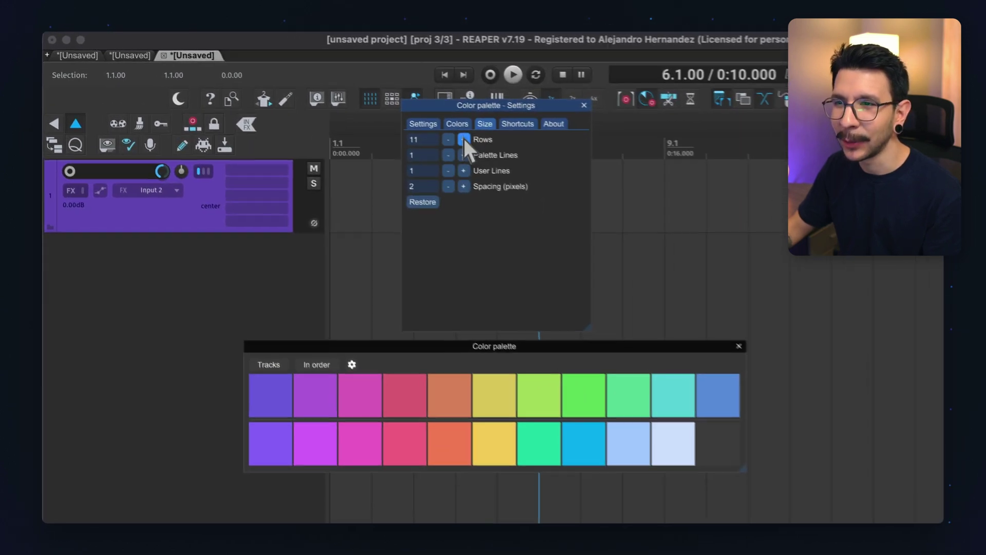
{"action": "left_click", "coordinate": [463, 140]}
{"action": "left_click", "coordinate": [462, 139]}
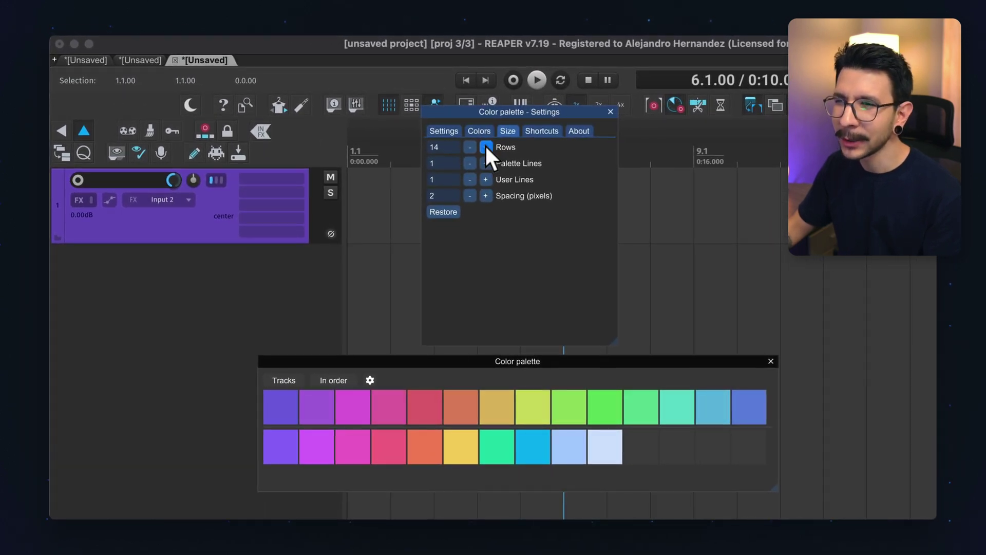
{"action": "left_click", "coordinate": [485, 147]}
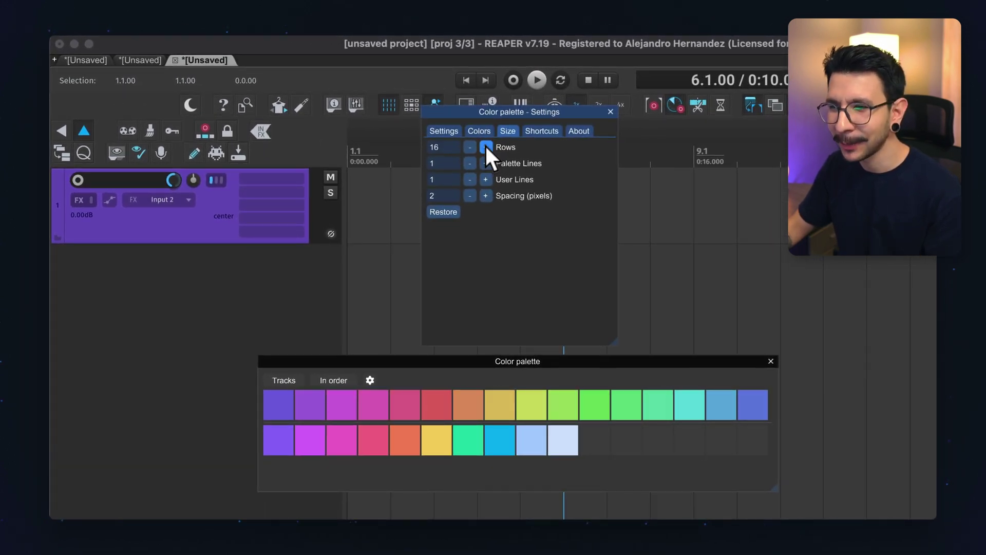
{"action": "left_click", "coordinate": [485, 146]}
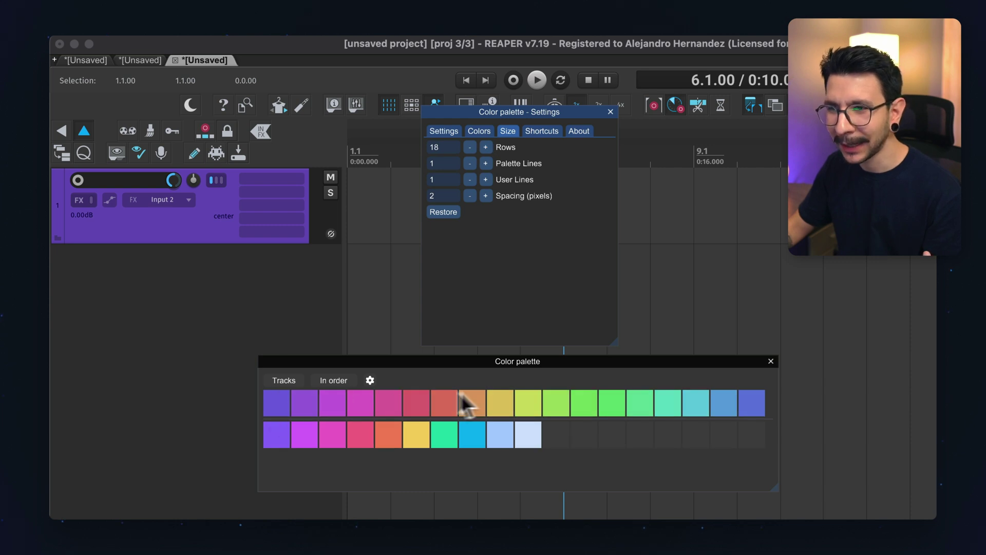
{"action": "left_click", "coordinate": [486, 147]}
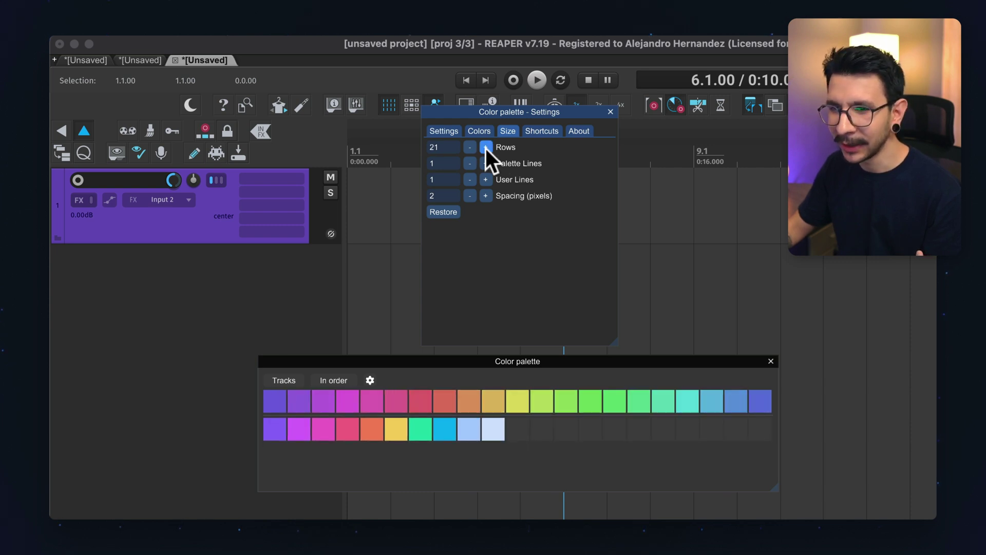
{"action": "left_click", "coordinate": [485, 146]}
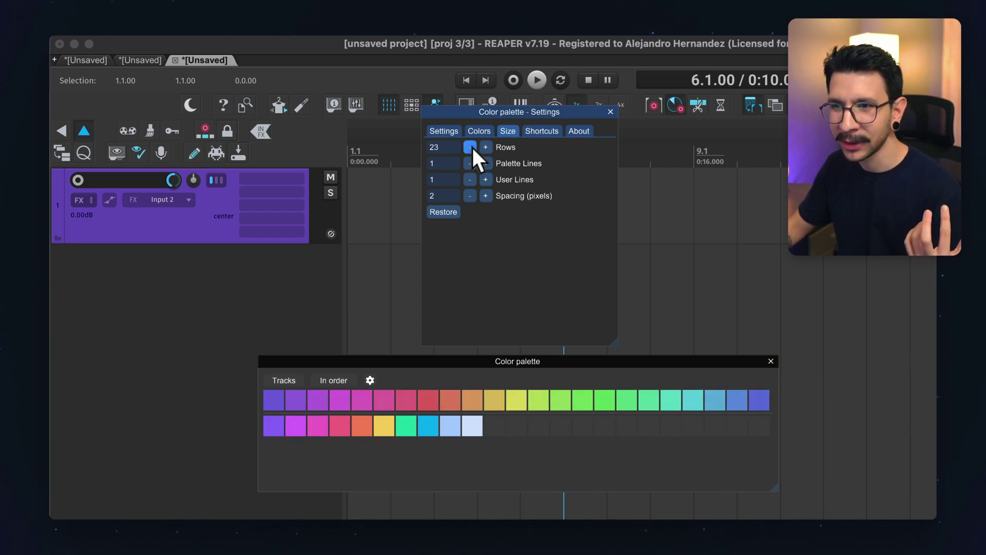
{"action": "left_click", "coordinate": [485, 147]}
{"action": "left_click", "coordinate": [485, 146]}
{"action": "left_click", "coordinate": [486, 147]}
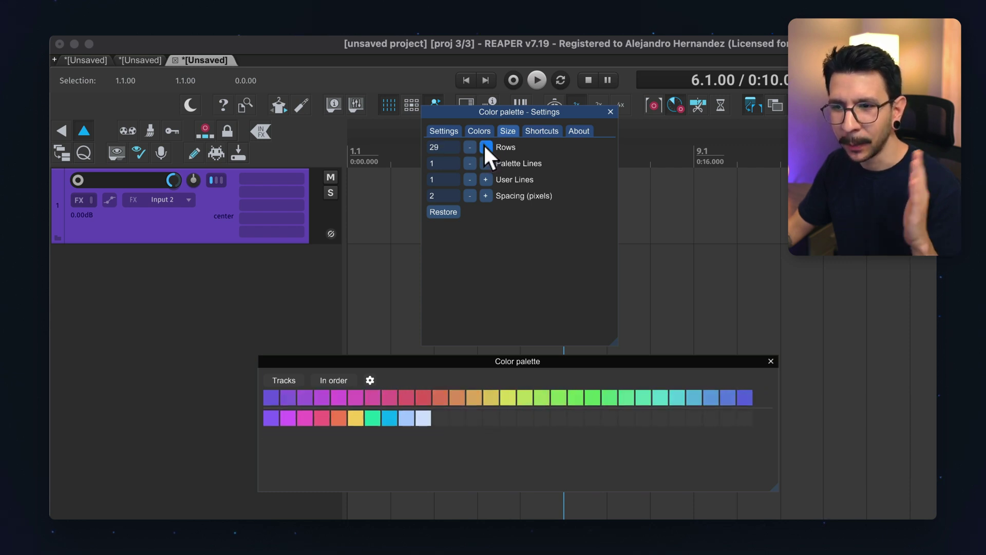
{"action": "left_click", "coordinate": [485, 146]}
{"action": "left_click", "coordinate": [486, 146]}
{"action": "left_click", "coordinate": [486, 146]}
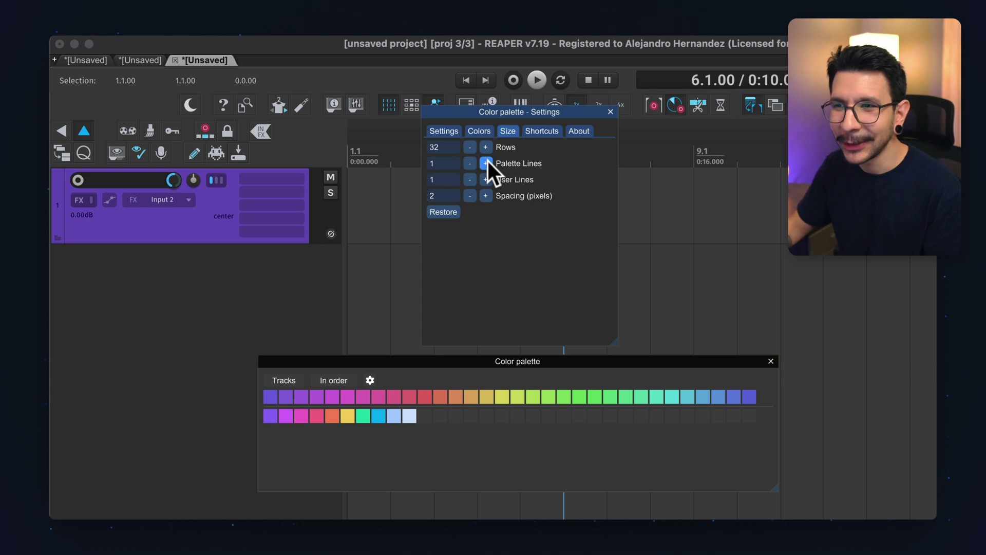
- Increase Palette Lines to seven lines of darker shades
{"action": "left_click", "coordinate": [485, 163]}
{"action": "left_click", "coordinate": [486, 163]}
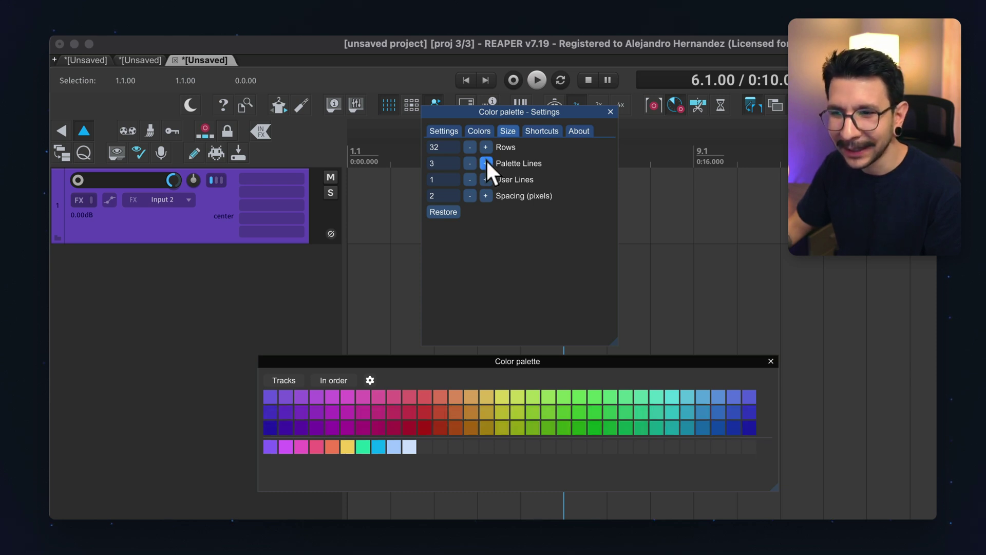
{"action": "left_click", "coordinate": [486, 163]}
{"action": "left_click", "coordinate": [486, 162]}
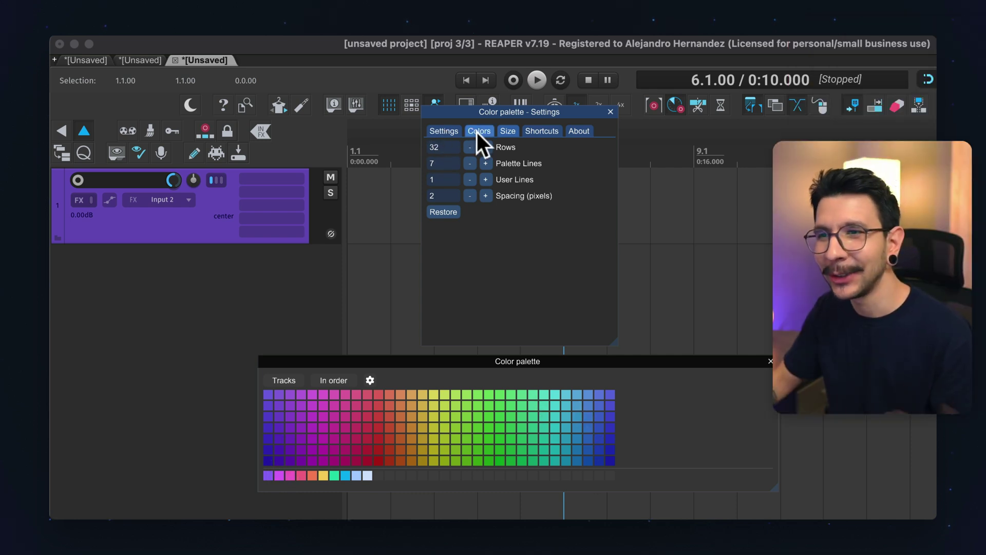
- On the Colors tab, pull the curve endpoint inward, add a fourth curve point, and nudge the top point
{"action": "left_click", "coordinate": [477, 132]}
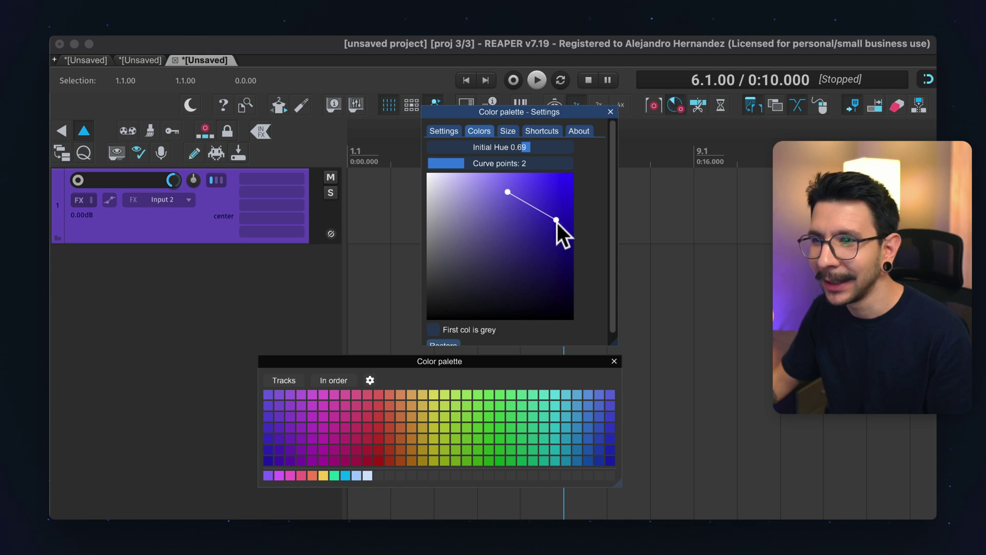
{"action": "mouse_move", "coordinate": [545, 226]}
{"action": "left_mouse_down"}
{"action": "mouse_move", "coordinate": [484, 245]}
{"action": "mouse_move", "coordinate": [539, 236]}
{"action": "mouse_move", "coordinate": [550, 253]}
{"action": "left_mouse_up"}
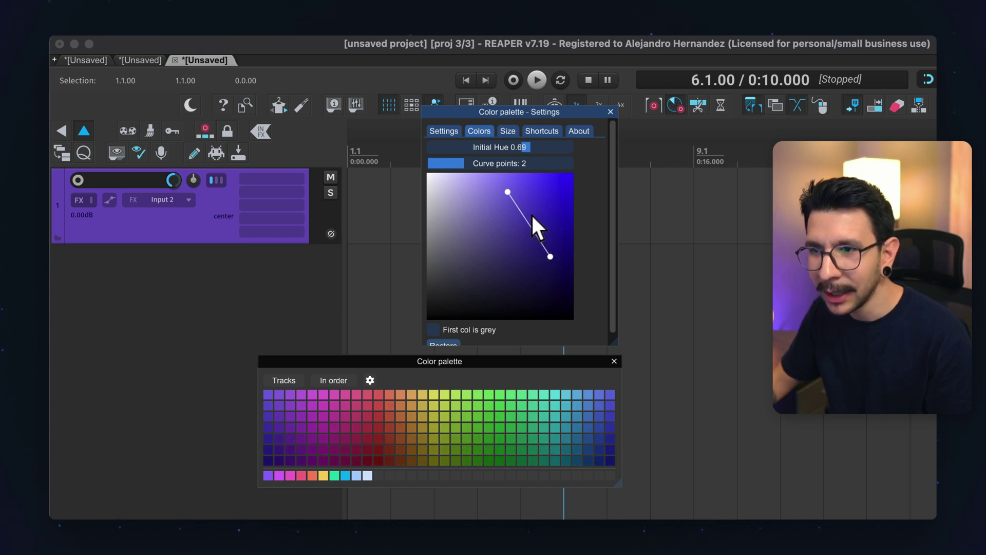
{"action": "left_click", "coordinate": [502, 165]}
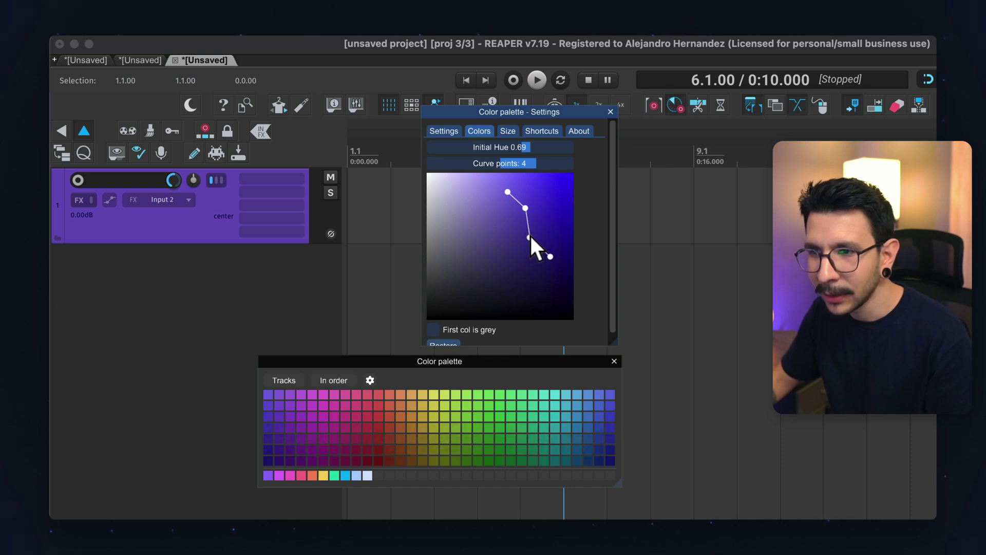
{"action": "left_click_drag", "start_coordinate": [508, 191], "coordinate": [498, 187]}
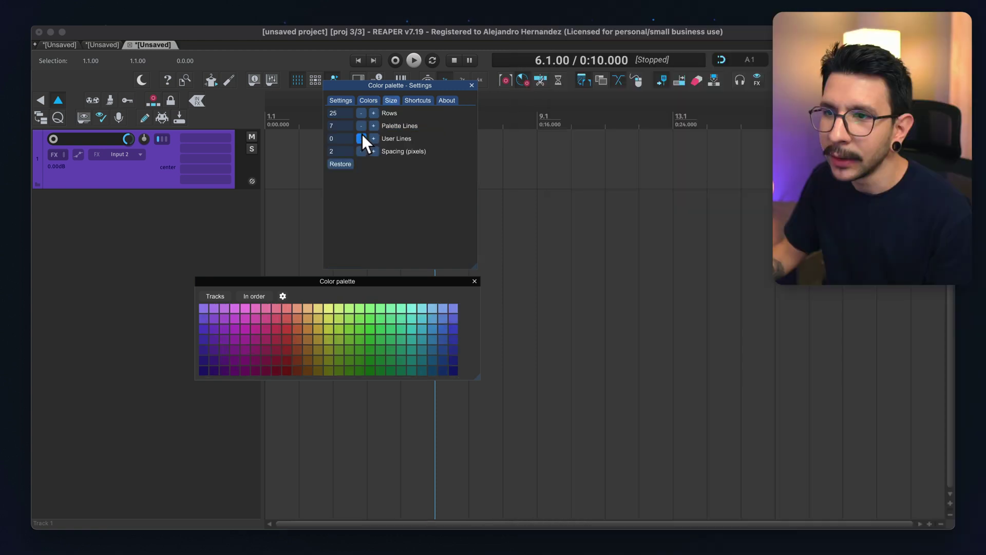
- Cut the palette down to a single shade line
{"action": "left_click", "coordinate": [373, 138]}
{"action": "left_click", "coordinate": [362, 125]}
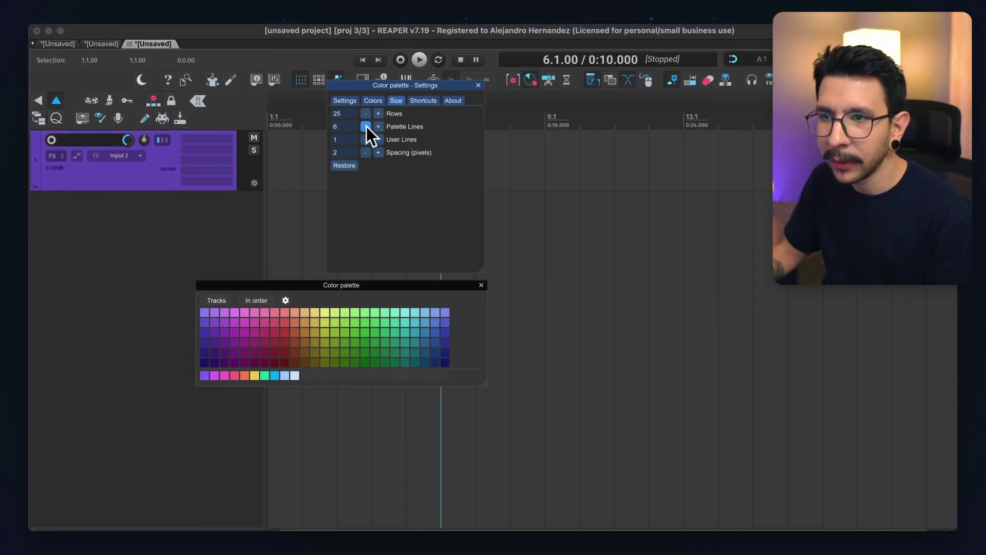
{"action": "left_click", "coordinate": [365, 127]}
{"action": "left_click", "coordinate": [365, 127]}
{"action": "left_click", "coordinate": [365, 114]}
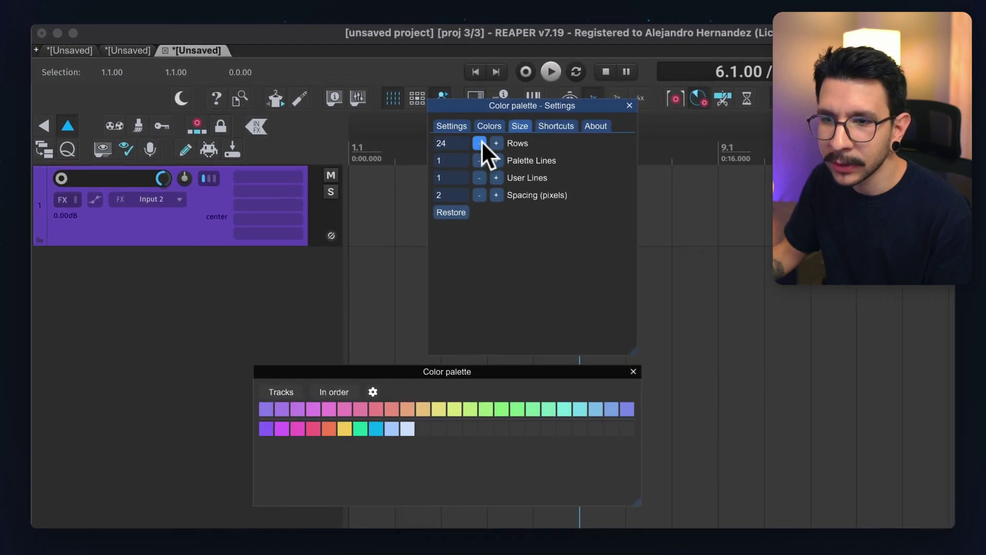
- Reduce the colours per line to 11 and simplify the colour curve to two points
{"action": "double_click", "coordinate": [480, 144]}
{"action": "triple_click", "coordinate": [479, 143]}
{"action": "triple_click", "coordinate": [479, 143]}
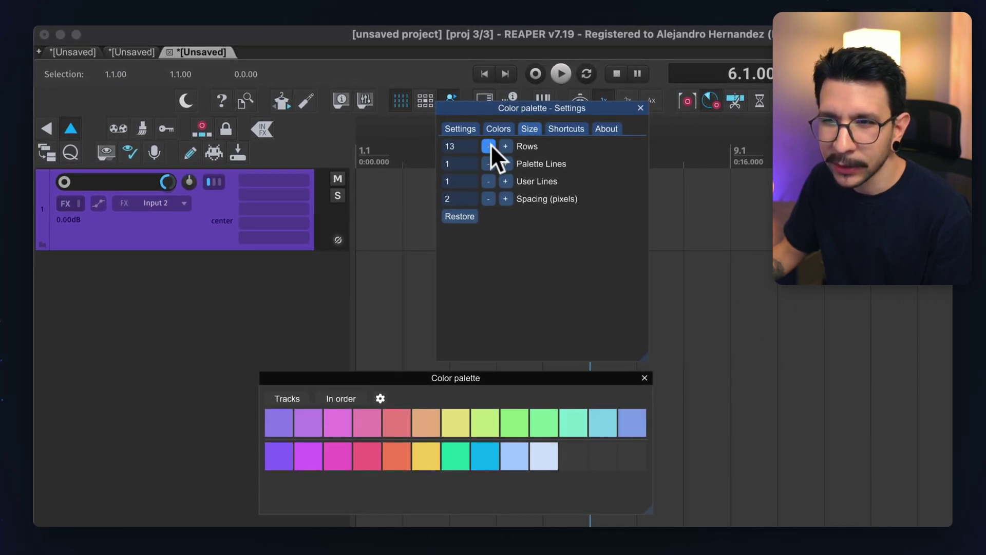
{"action": "left_click", "coordinate": [489, 146]}
{"action": "left_click", "coordinate": [491, 144]}
{"action": "mouse_move", "coordinate": [552, 163]}
{"action": "left_mouse_down"}
{"action": "mouse_move", "coordinate": [490, 166]}
{"action": "mouse_move", "coordinate": [491, 201]}
{"action": "mouse_move", "coordinate": [561, 178]}
{"action": "mouse_move", "coordinate": [573, 192]}
{"action": "mouse_move", "coordinate": [539, 165]}
{"action": "mouse_move", "coordinate": [554, 147]}
{"action": "left_mouse_up"}
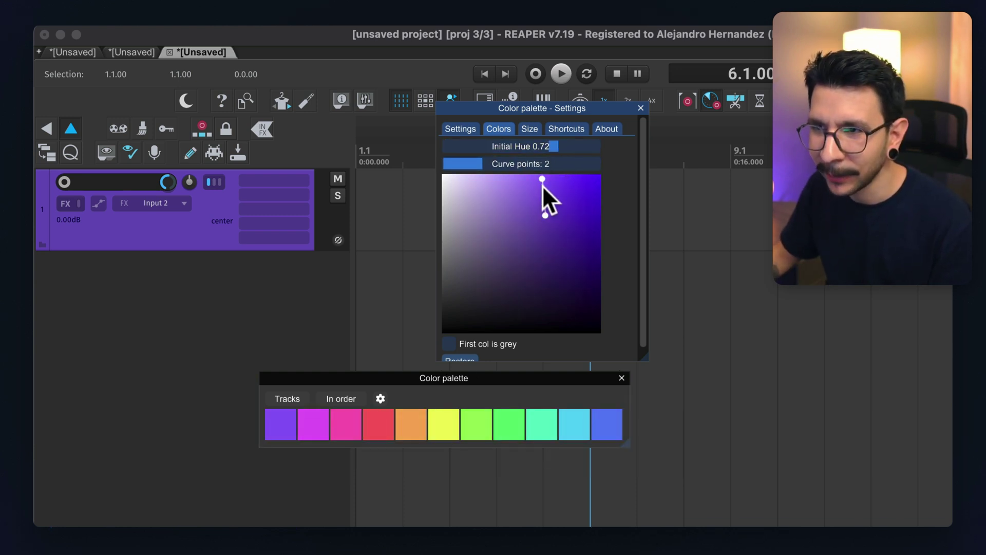
- Add a second, darker palette line on the Size tab and enlarge the palette window
{"action": "left_click", "coordinate": [562, 129]}
{"action": "left_click", "coordinate": [532, 129]}
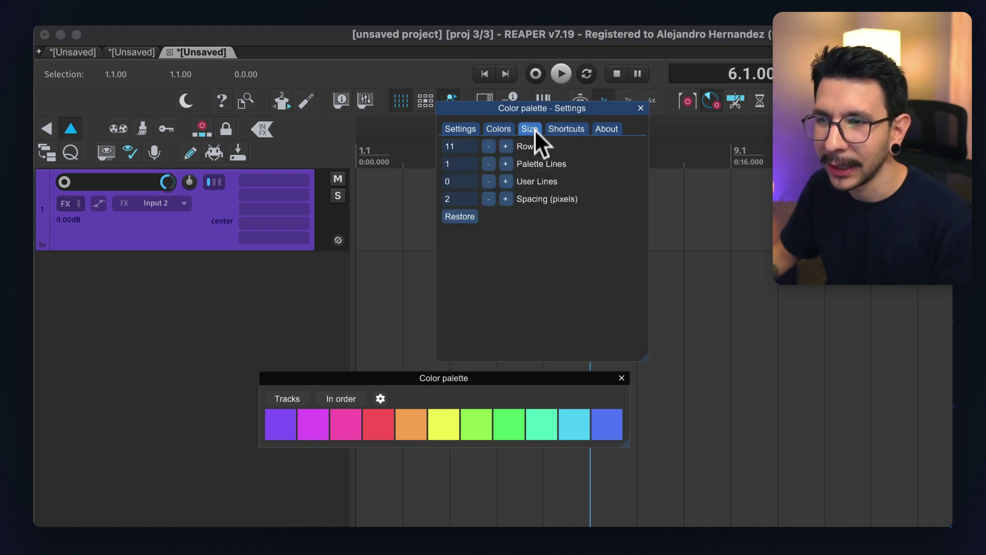
{"action": "left_click", "coordinate": [507, 161]}
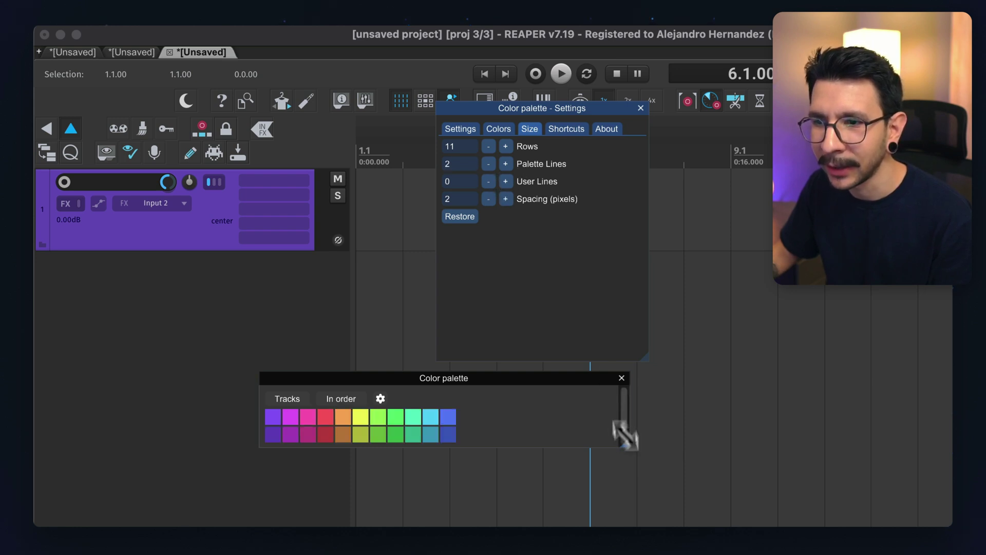
{"action": "mouse_move", "coordinate": [626, 436]}
{"action": "left_mouse_down"}
{"action": "mouse_move", "coordinate": [691, 504]}
{"action": "mouse_move", "coordinate": [697, 490]}
{"action": "left_mouse_up"}
- Drag the second colour-curve point on the Colors tab to reshape the second line's shades
{"action": "left_click", "coordinate": [499, 128]}
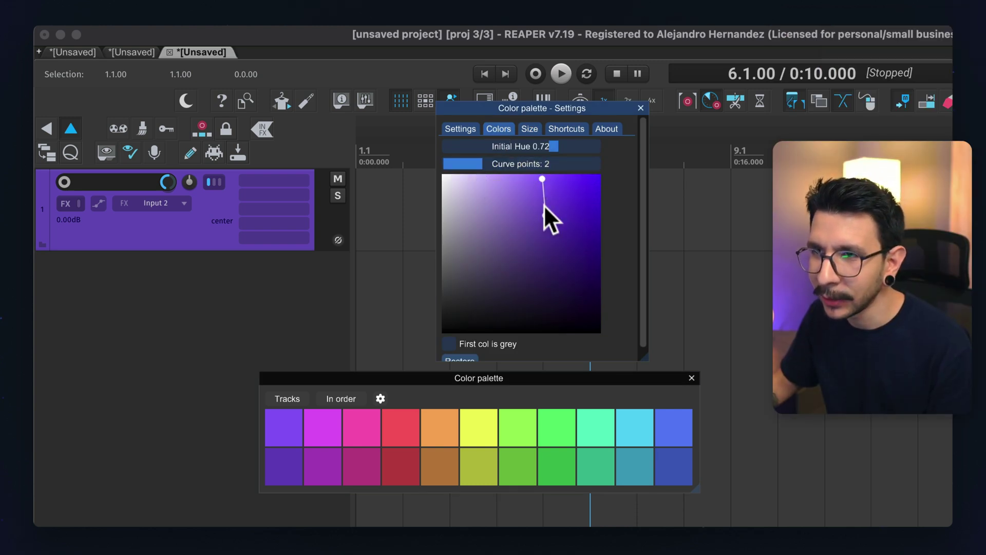
{"action": "left_click_drag", "start_coordinate": [544, 205], "coordinate": [545, 214]}
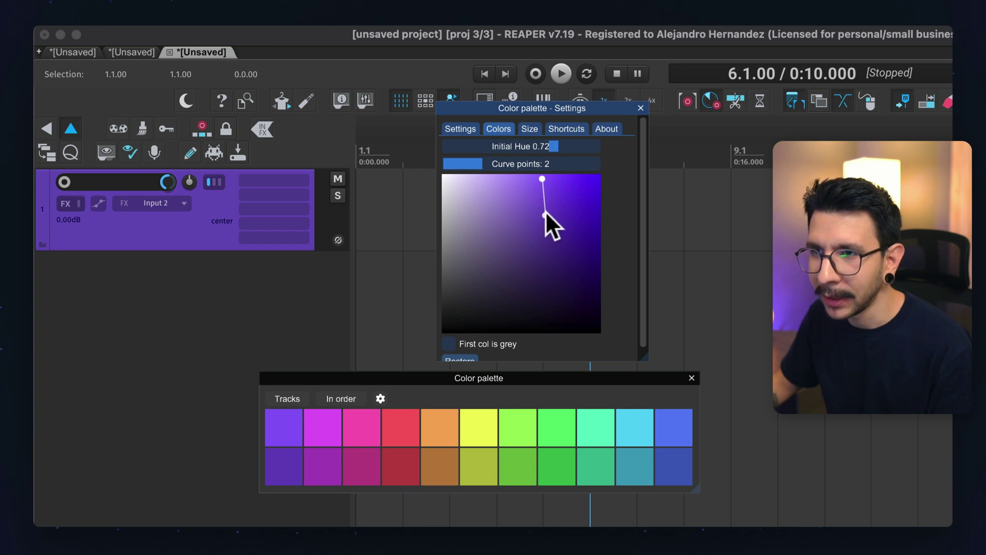
{"action": "mouse_move", "coordinate": [545, 211]}
{"action": "left_mouse_down"}
{"action": "mouse_move", "coordinate": [502, 225]}
{"action": "mouse_move", "coordinate": [580, 226]}
{"action": "mouse_move", "coordinate": [481, 236]}
{"action": "mouse_move", "coordinate": [573, 226]}
{"action": "mouse_move", "coordinate": [586, 223]}
{"action": "mouse_move", "coordinate": [555, 216]}
{"action": "mouse_move", "coordinate": [599, 211]}
{"action": "mouse_move", "coordinate": [582, 209]}
{"action": "mouse_move", "coordinate": [599, 213]}
{"action": "mouse_move", "coordinate": [567, 230]}
{"action": "mouse_move", "coordinate": [485, 234]}
{"action": "mouse_move", "coordinate": [483, 247]}
{"action": "mouse_move", "coordinate": [549, 238]}
{"action": "mouse_move", "coordinate": [579, 207]}
{"action": "mouse_move", "coordinate": [590, 213]}
{"action": "mouse_move", "coordinate": [599, 202]}
{"action": "mouse_move", "coordinate": [423, 148]}
{"action": "mouse_move", "coordinate": [424, 135]}
{"action": "mouse_move", "coordinate": [429, 158]}
{"action": "left_mouse_up"}
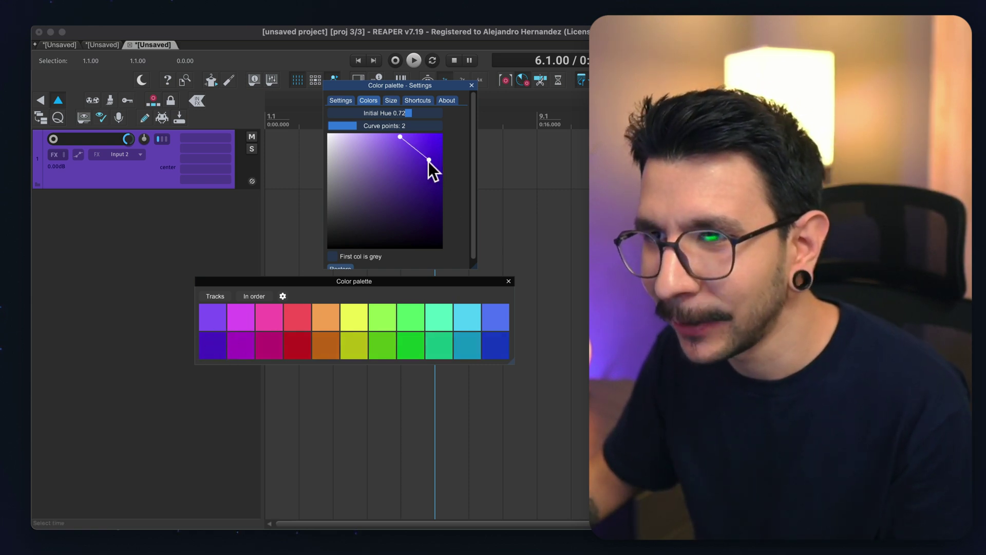
- Add two more shade lines to the palette in the Size settings
{"action": "left_click", "coordinate": [416, 100]}
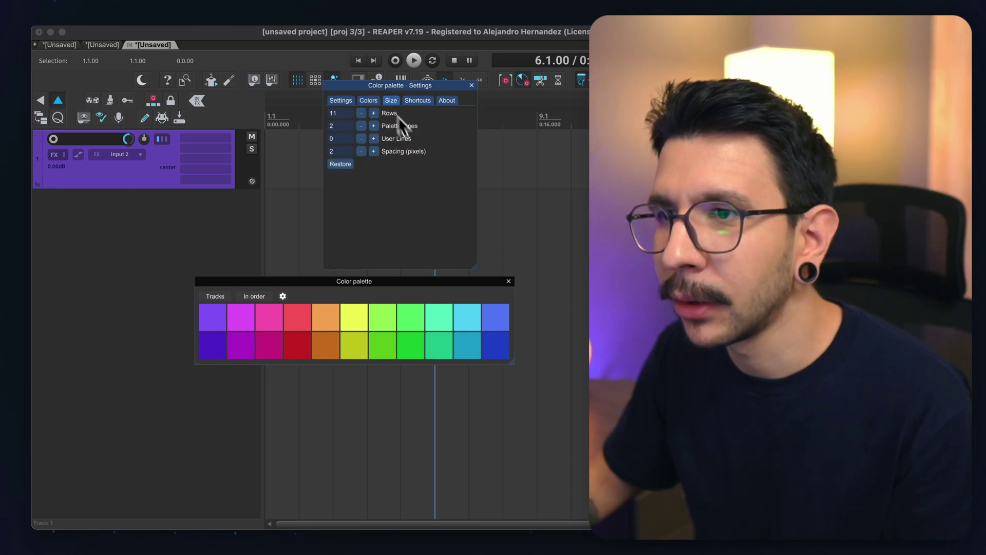
{"action": "left_click", "coordinate": [374, 126]}
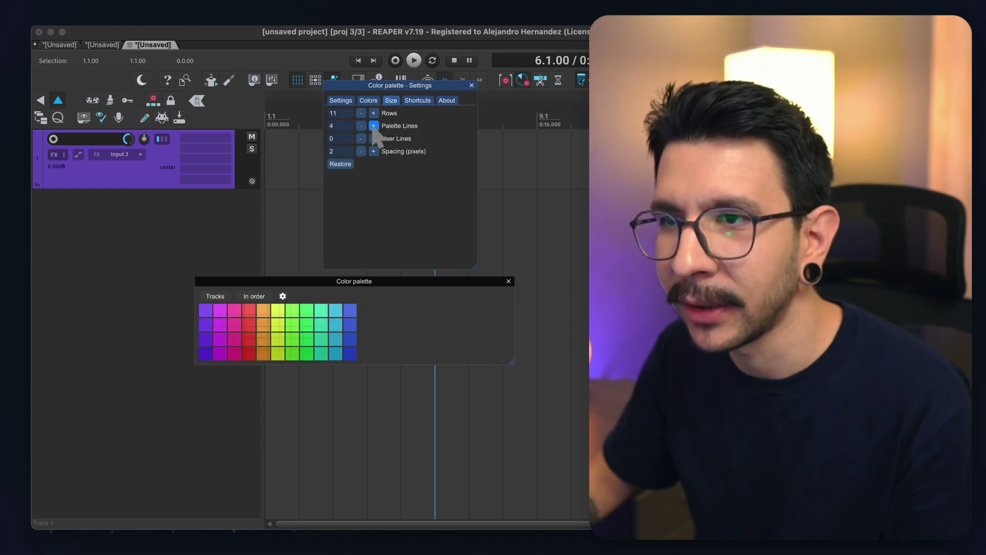
{"action": "left_click", "coordinate": [374, 126]}
- Flatten the palette colour curve to two points with a lowered end point
{"action": "left_click", "coordinate": [374, 100]}
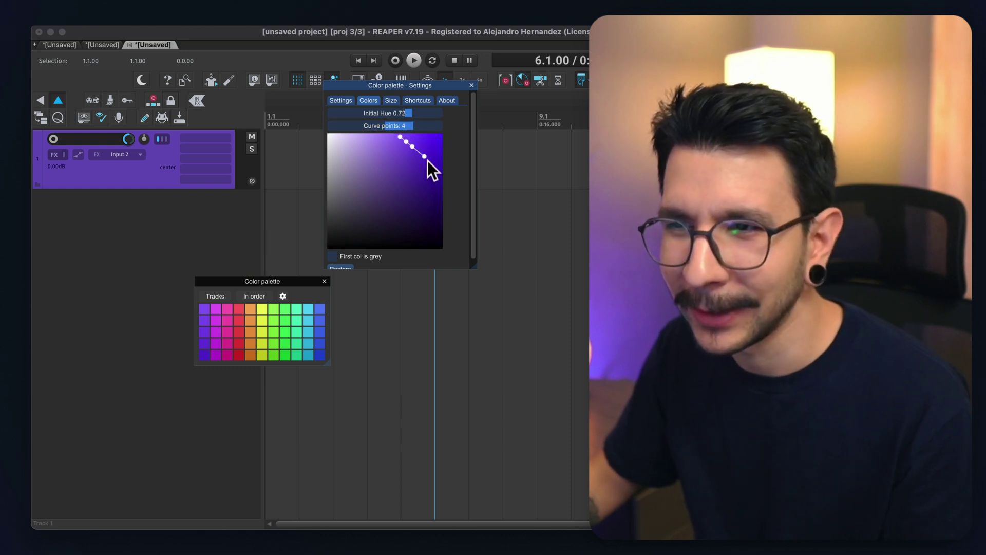
{"action": "left_click_drag", "start_coordinate": [425, 157], "coordinate": [406, 144]}
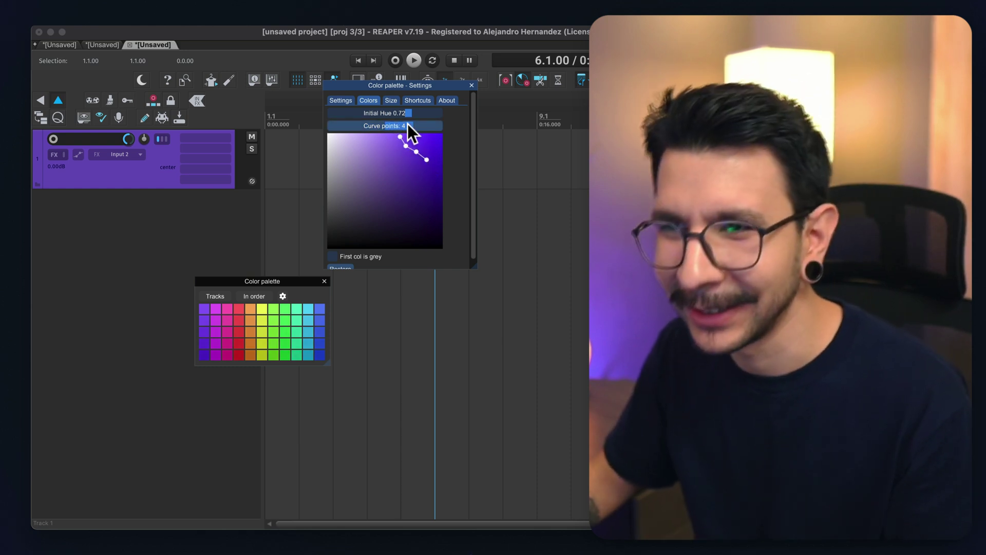
{"action": "left_click_drag", "start_coordinate": [407, 125], "coordinate": [343, 128]}
{"action": "left_click_drag", "start_coordinate": [424, 160], "coordinate": [411, 194]}
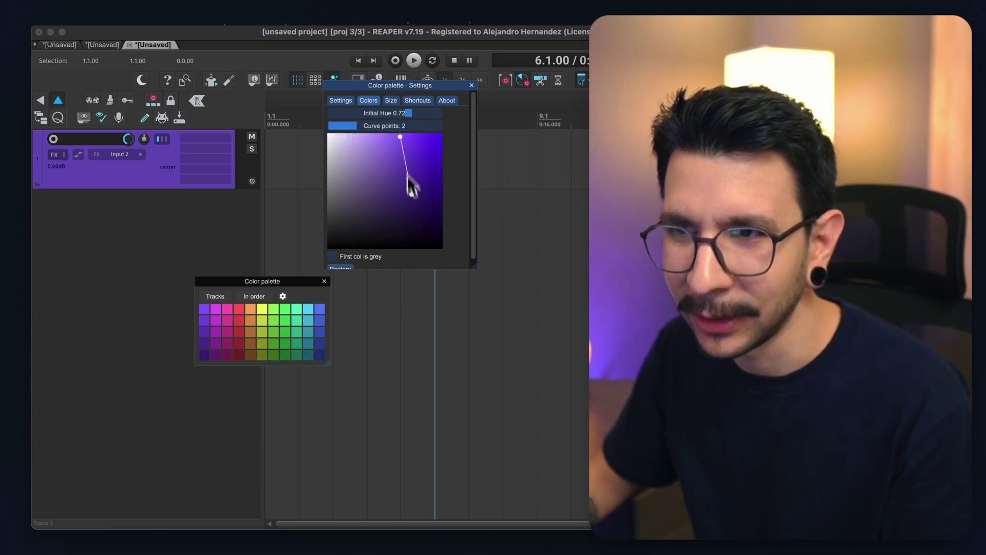
{"action": "left_click", "coordinate": [395, 98]}
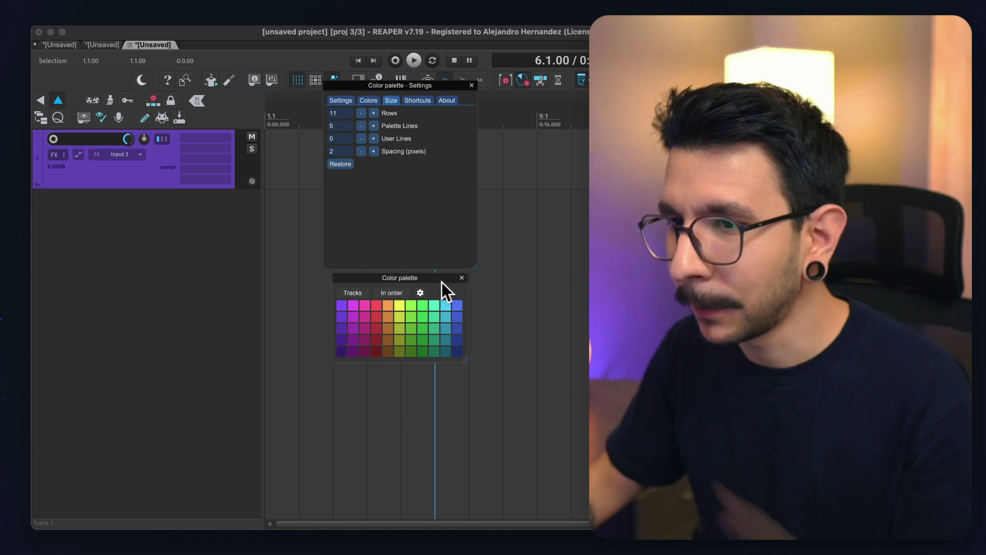
{"action": "left_click_drag", "start_coordinate": [430, 276], "coordinate": [430, 275]}
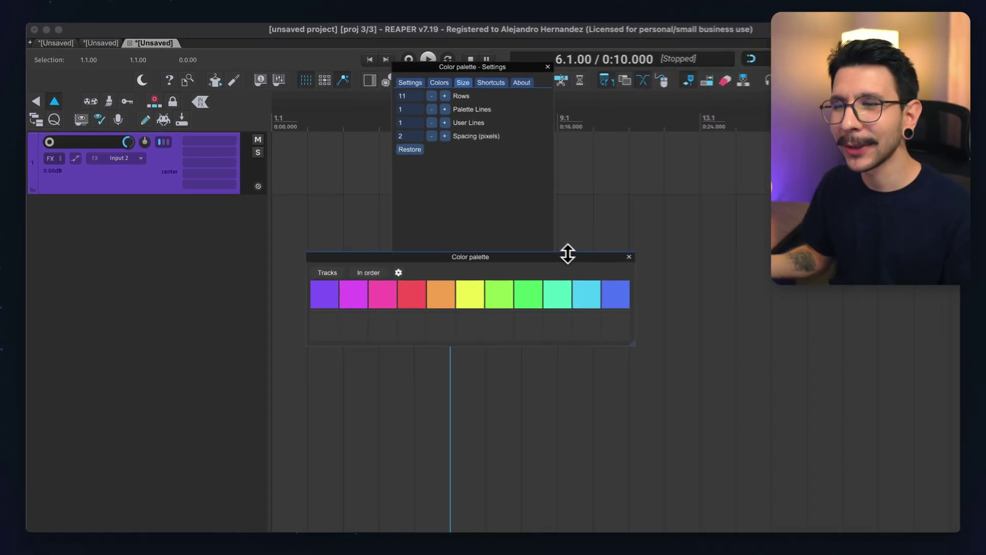
- Set the palette's User Lines to 1 after briefly trying more lines
{"action": "left_click", "coordinate": [568, 213]}
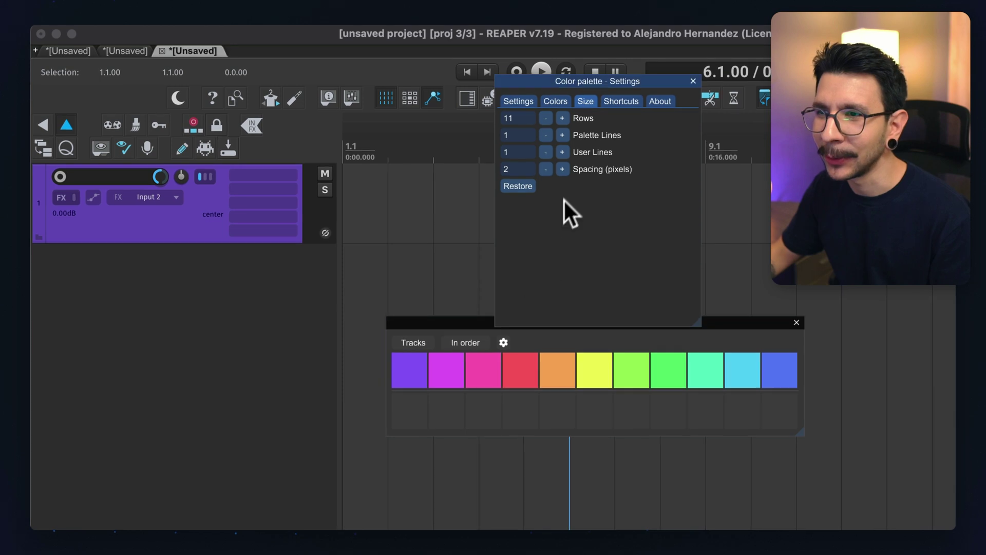
{"action": "left_click", "coordinate": [562, 152]}
{"action": "left_click", "coordinate": [547, 152]}
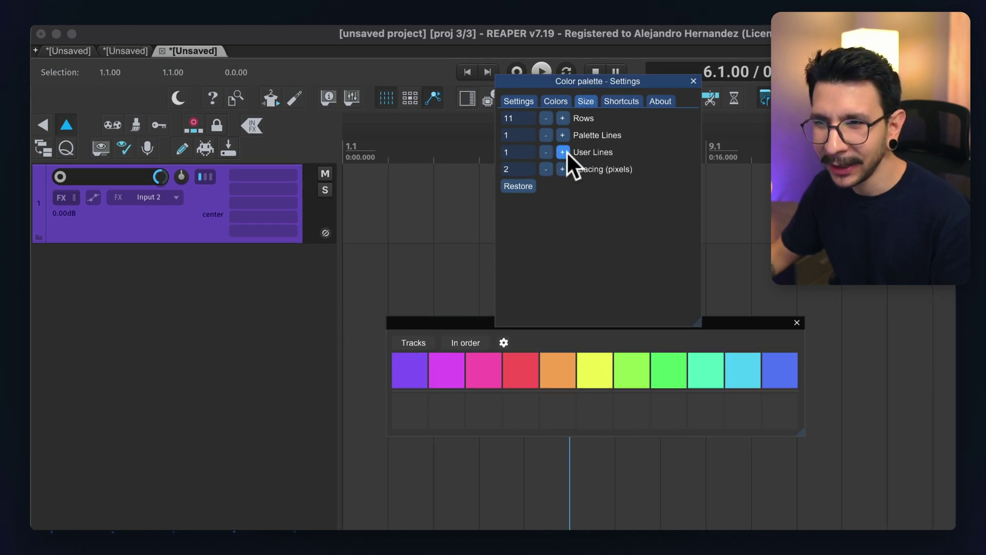
{"action": "left_click", "coordinate": [562, 151]}
{"action": "left_click", "coordinate": [545, 152]}
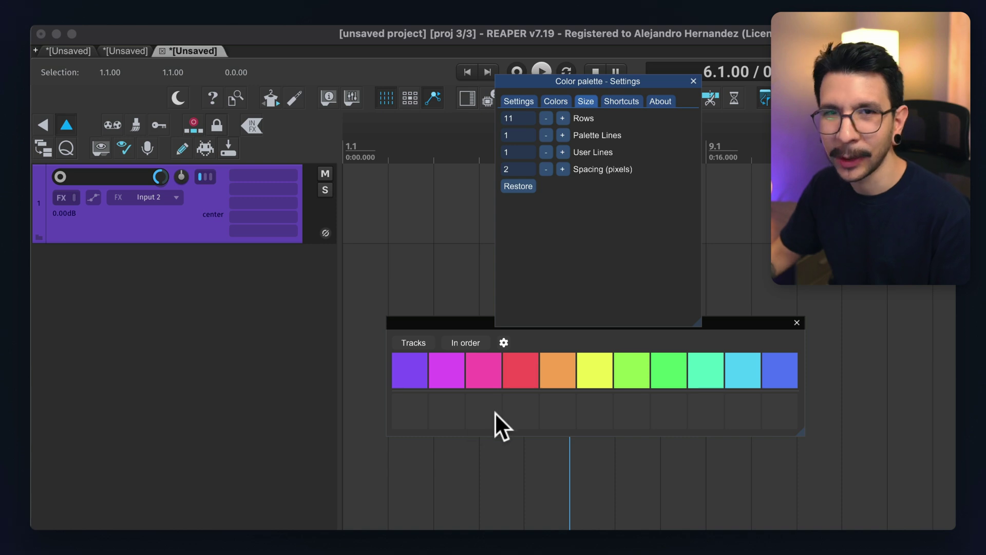
- Add a custom purple colour to the empty user slot using the colour wheel
{"action": "right_click", "coordinate": [416, 414]}
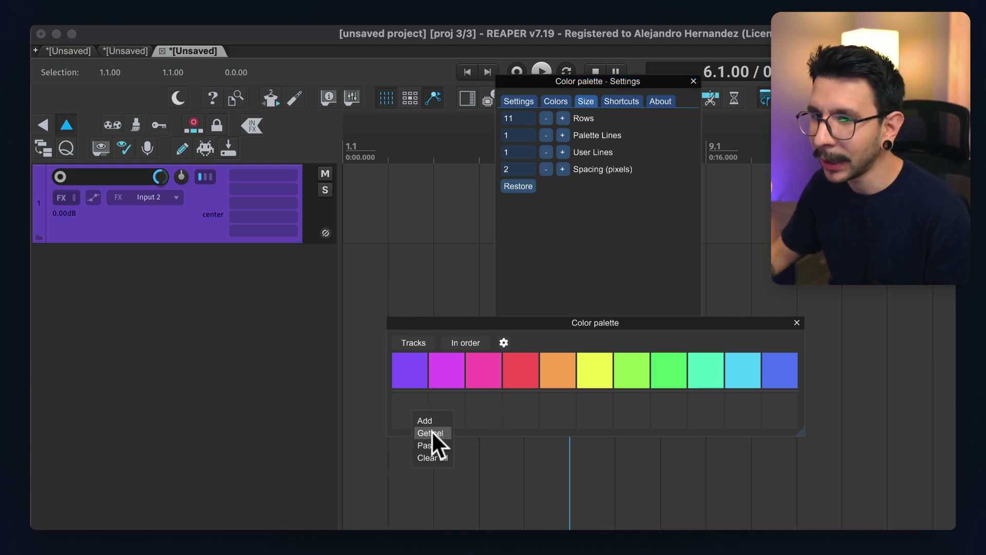
{"action": "left_click", "coordinate": [432, 417]}
{"action": "left_click", "coordinate": [483, 464]}
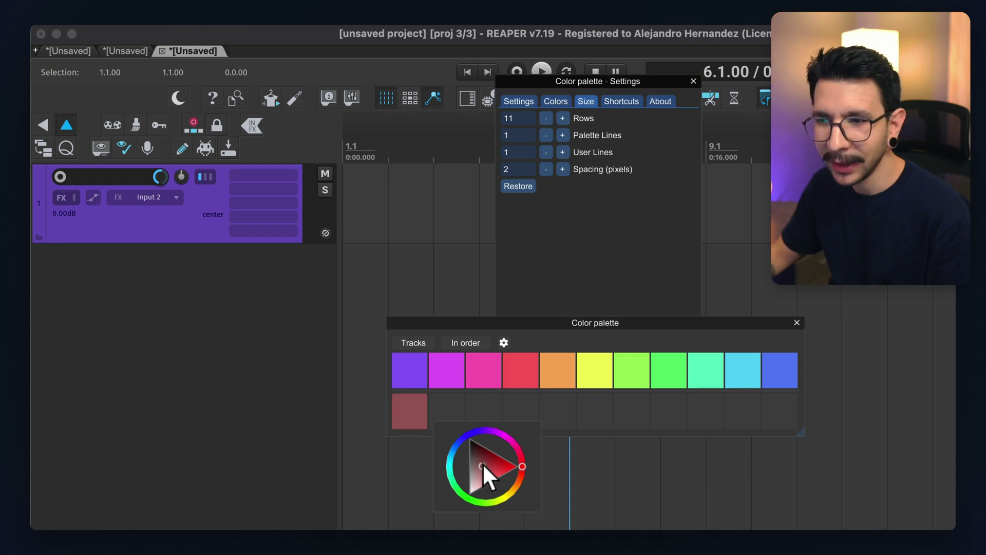
{"action": "left_click", "coordinate": [505, 432]}
{"action": "left_click_drag", "start_coordinate": [505, 432], "coordinate": [494, 431]}
{"action": "left_click", "coordinate": [479, 405]}
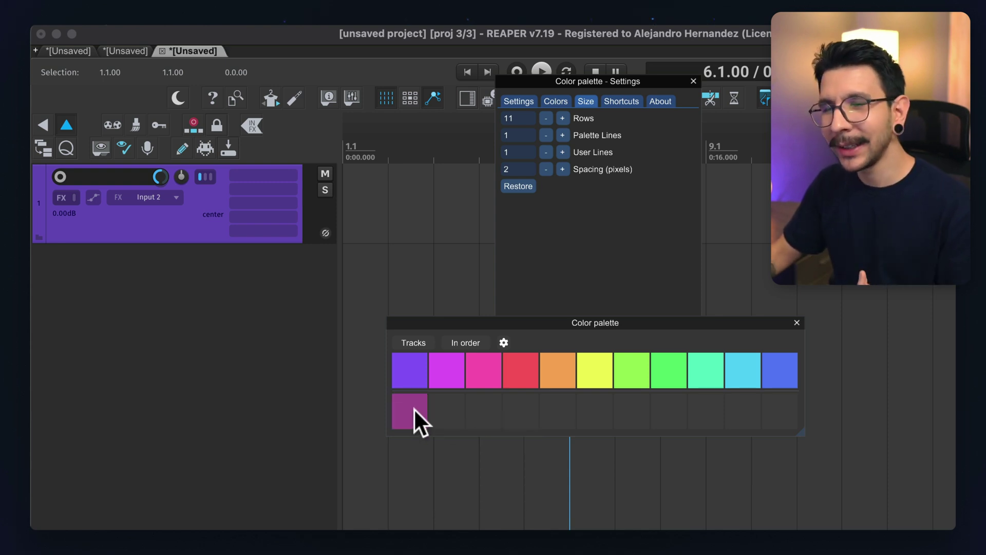
{"action": "left_click_drag", "start_coordinate": [439, 373], "coordinate": [567, 374]}
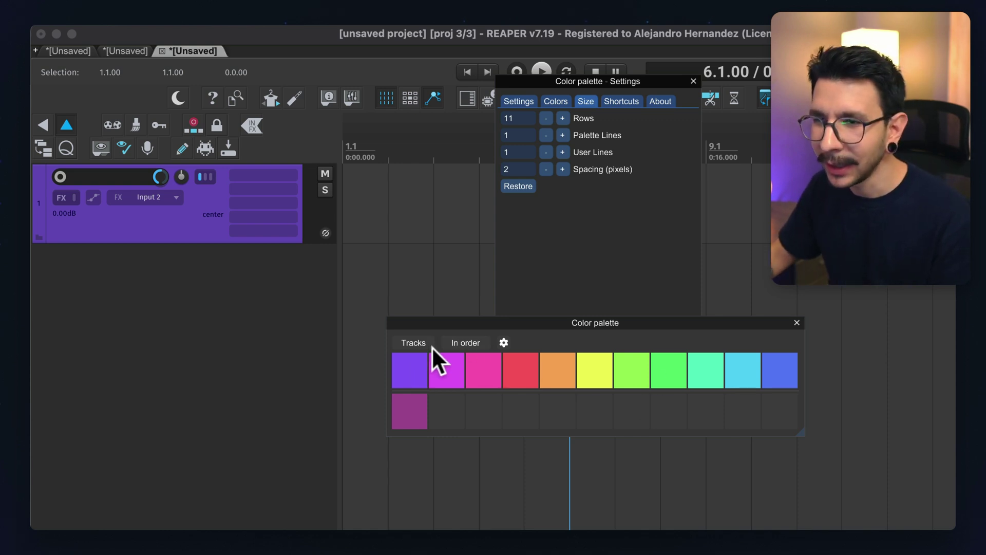
- Replace the purple user swatch with a palette purple copy and colour track 1
{"action": "right_click", "coordinate": [415, 422]}
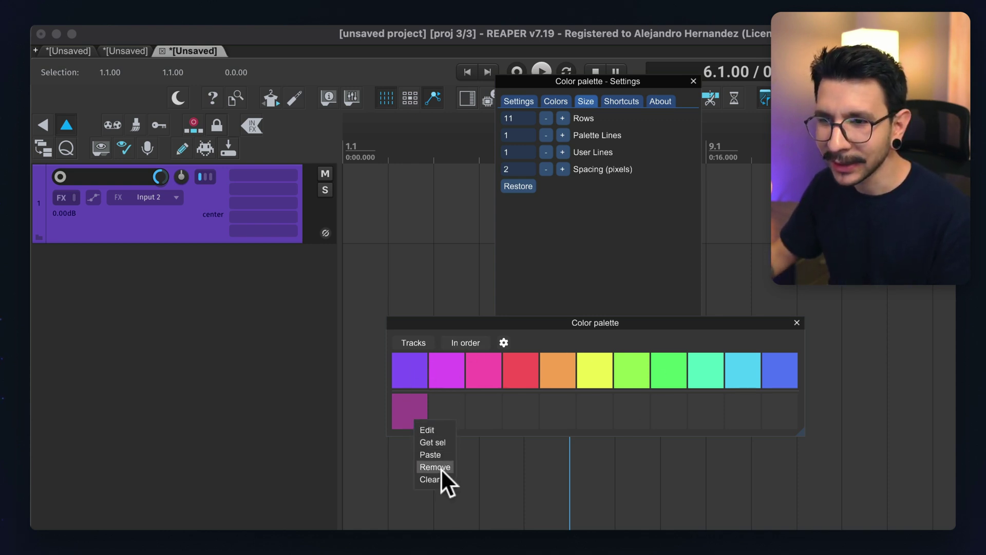
{"action": "left_click", "coordinate": [443, 466]}
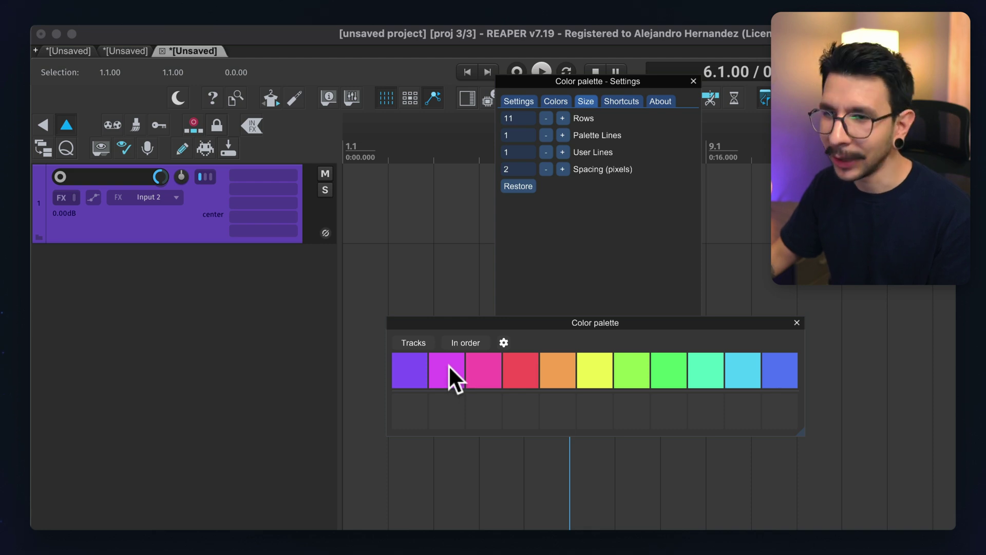
{"action": "left_click_drag", "start_coordinate": [448, 364], "coordinate": [410, 408]}
{"action": "left_click_drag", "start_coordinate": [418, 372], "coordinate": [262, 261]}
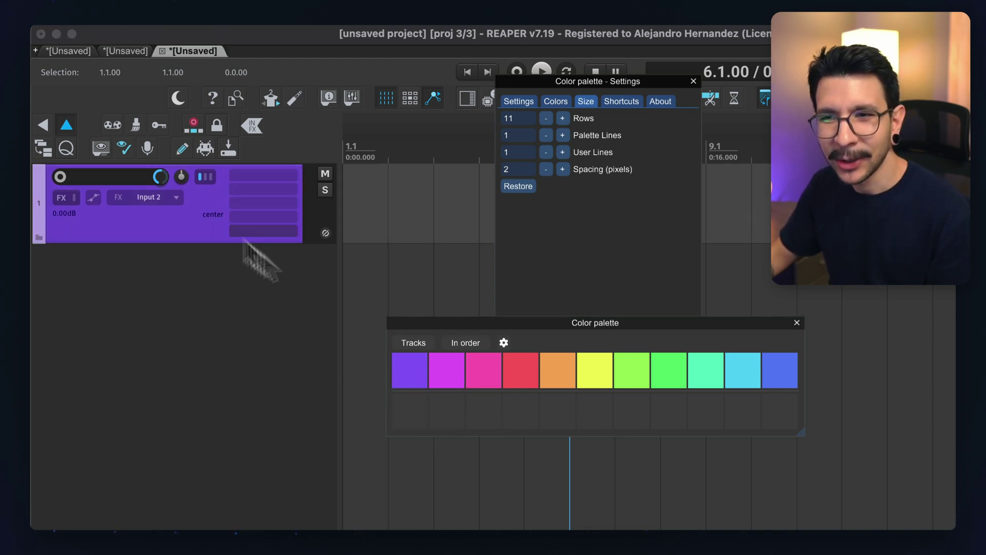
{"action": "left_click_drag", "start_coordinate": [407, 365], "coordinate": [413, 408]}
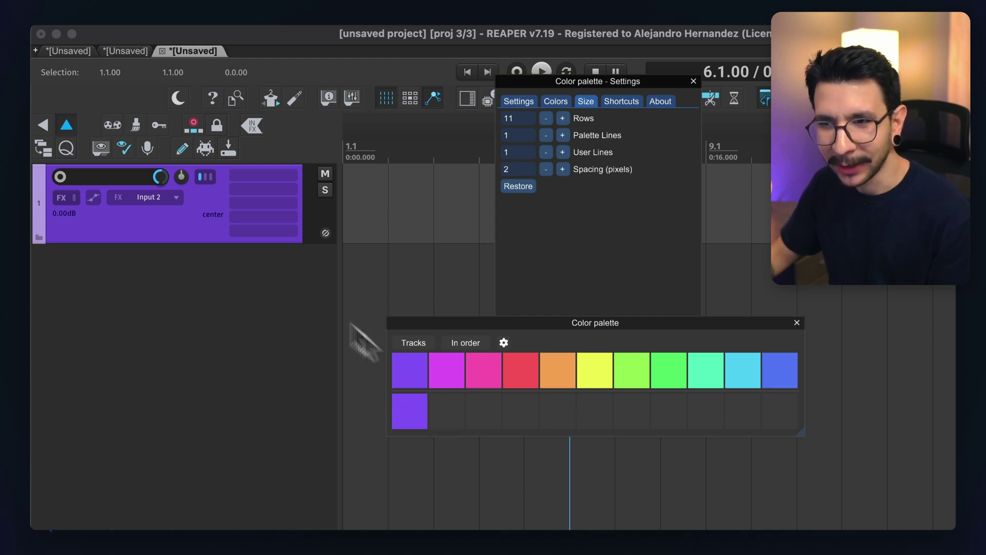
{"action": "left_click", "coordinate": [435, 373]}
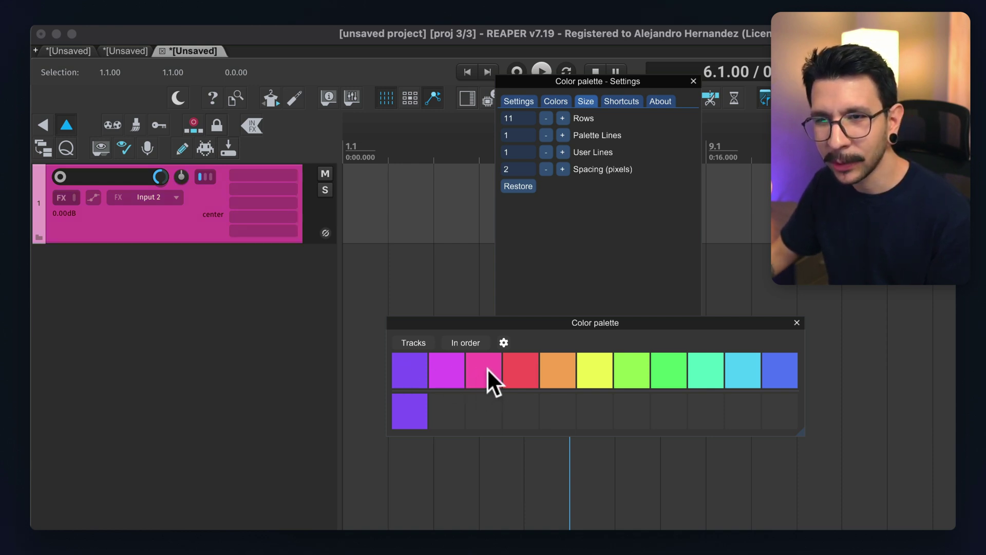
- Copy pink, orange, yellow, green, cyan and blue into user slots two through seven
{"action": "left_click_drag", "start_coordinate": [487, 368], "coordinate": [448, 404]}
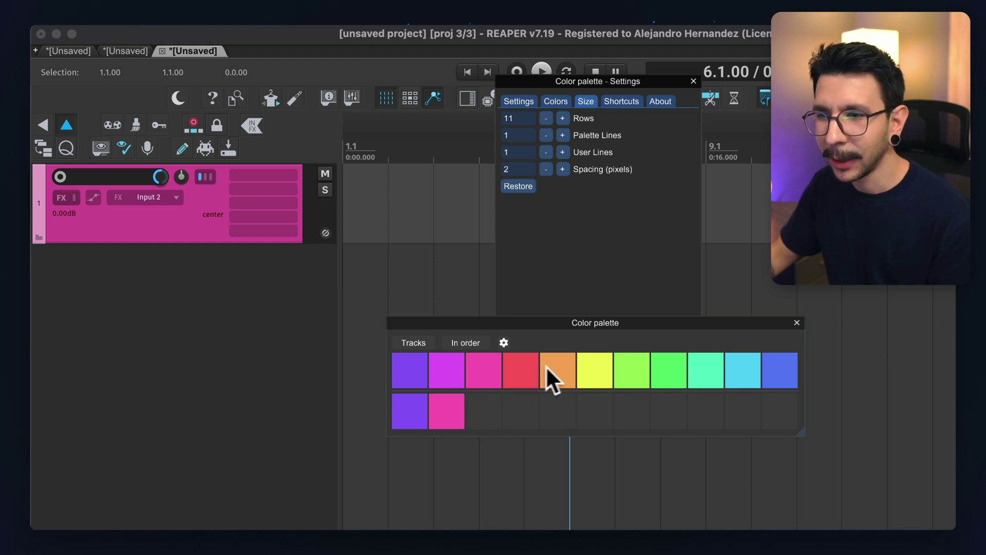
{"action": "left_click_drag", "start_coordinate": [554, 369], "coordinate": [488, 405]}
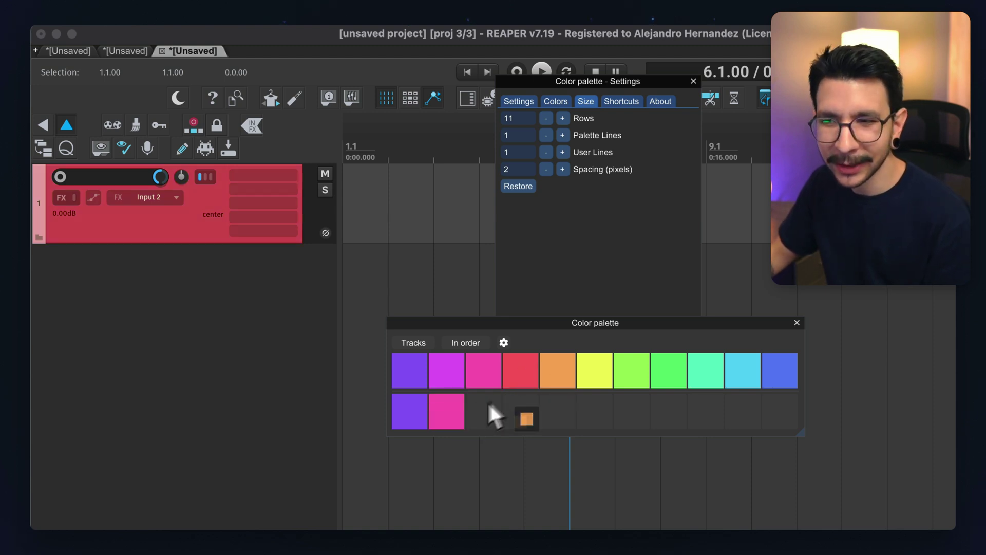
{"action": "left_click_drag", "start_coordinate": [592, 379], "coordinate": [527, 410]}
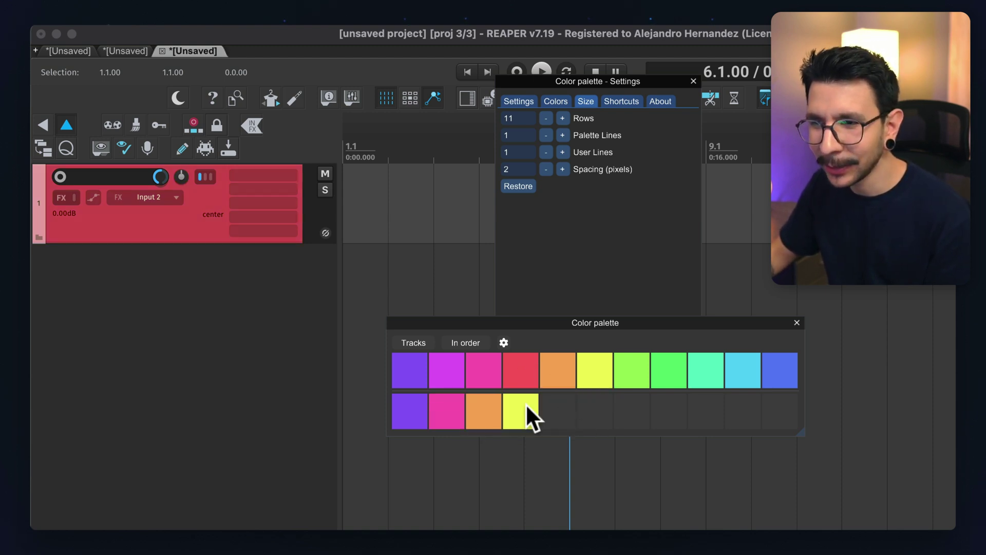
{"action": "left_click_drag", "start_coordinate": [664, 370], "coordinate": [584, 414]}
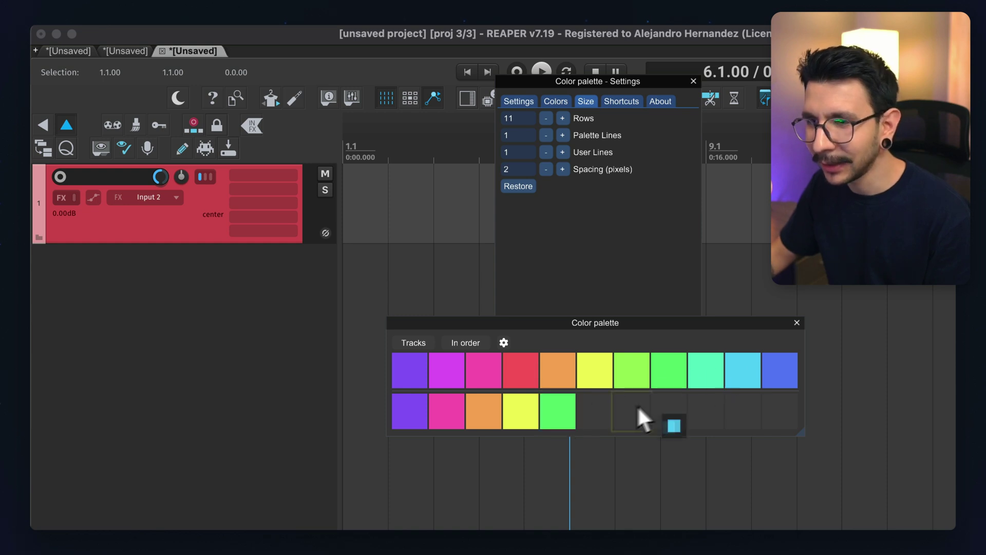
{"action": "left_click_drag", "start_coordinate": [735, 372], "coordinate": [641, 418]}
{"action": "left_click_drag", "start_coordinate": [780, 371], "coordinate": [635, 413]}
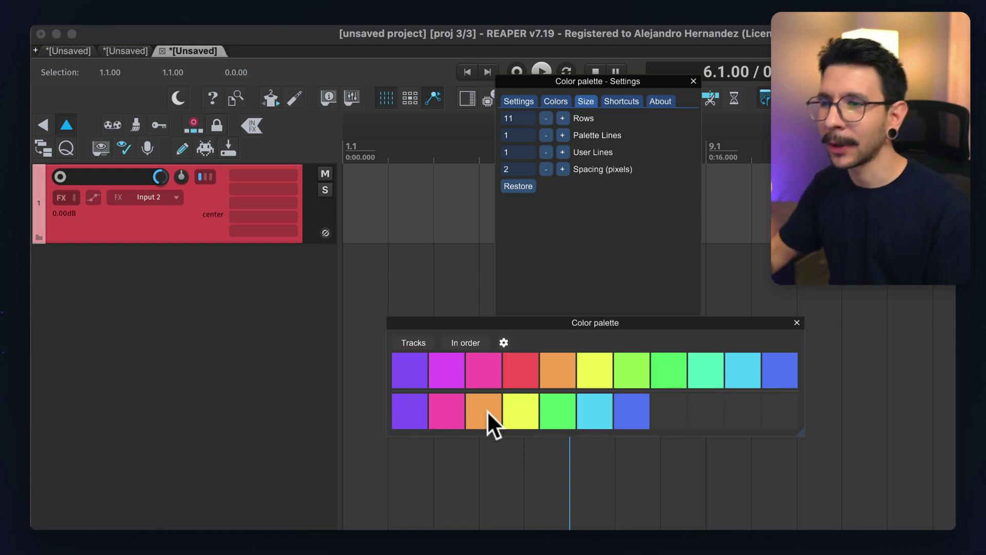
- Set Palette Lines to 0 and Rows to 7, resizing the palette window to fit
{"action": "left_click", "coordinate": [544, 133]}
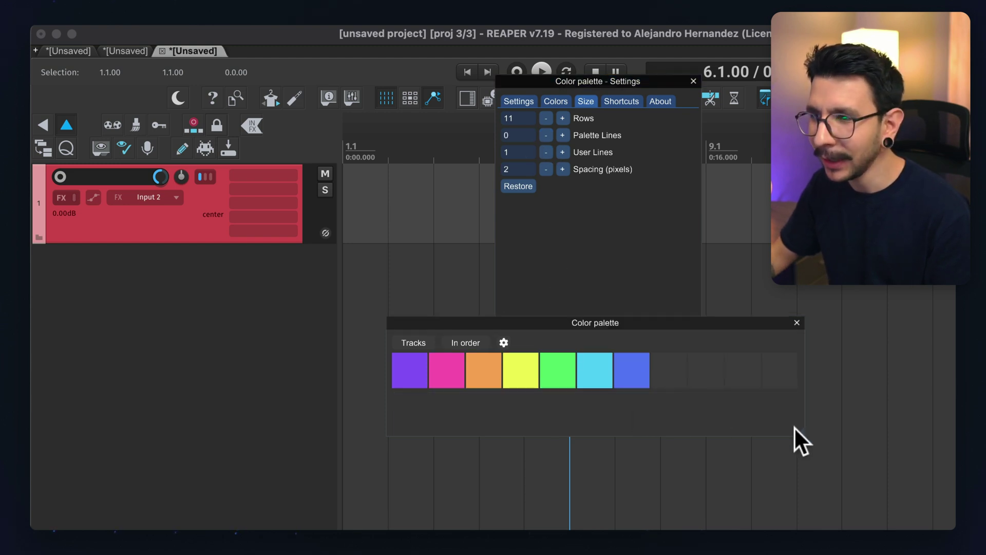
{"action": "left_click_drag", "start_coordinate": [801, 432], "coordinate": [698, 398]}
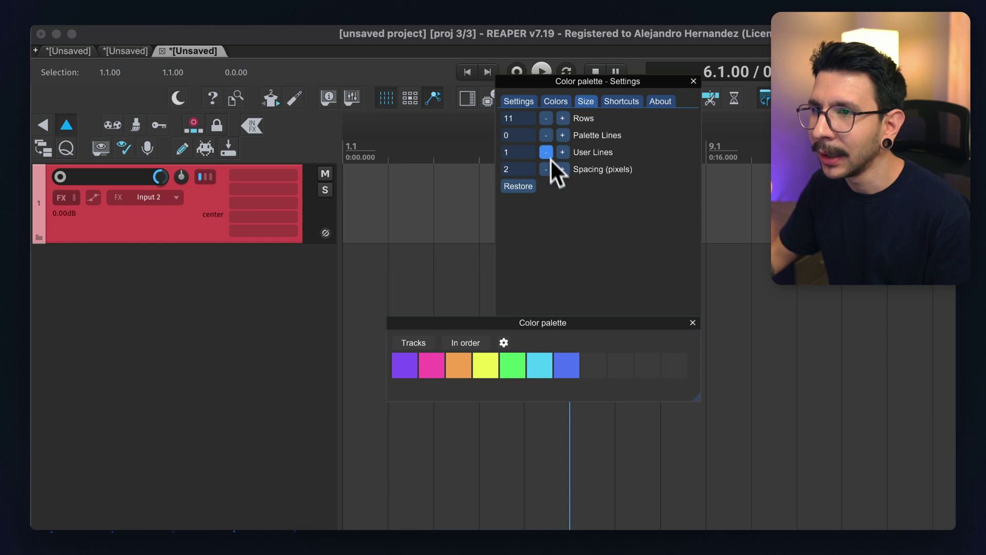
{"action": "left_click", "coordinate": [546, 118]}
{"action": "left_click", "coordinate": [545, 118]}
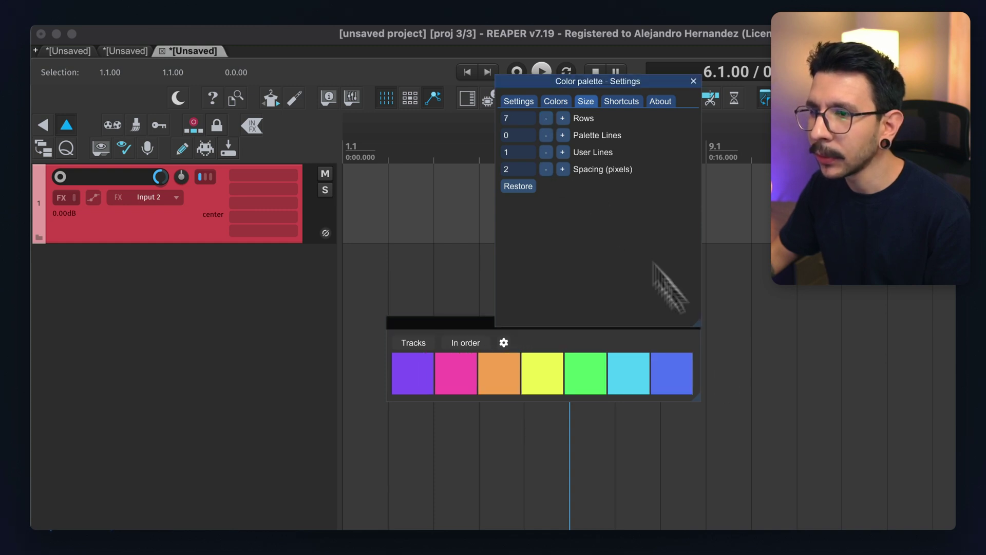
{"action": "left_click_drag", "start_coordinate": [698, 396], "coordinate": [719, 408]}
{"action": "mouse_move", "coordinate": [653, 319]}
{"action": "left_mouse_down"}
{"action": "mouse_move", "coordinate": [584, 347]}
{"action": "mouse_move", "coordinate": [583, 280]}
{"action": "left_mouse_up"}
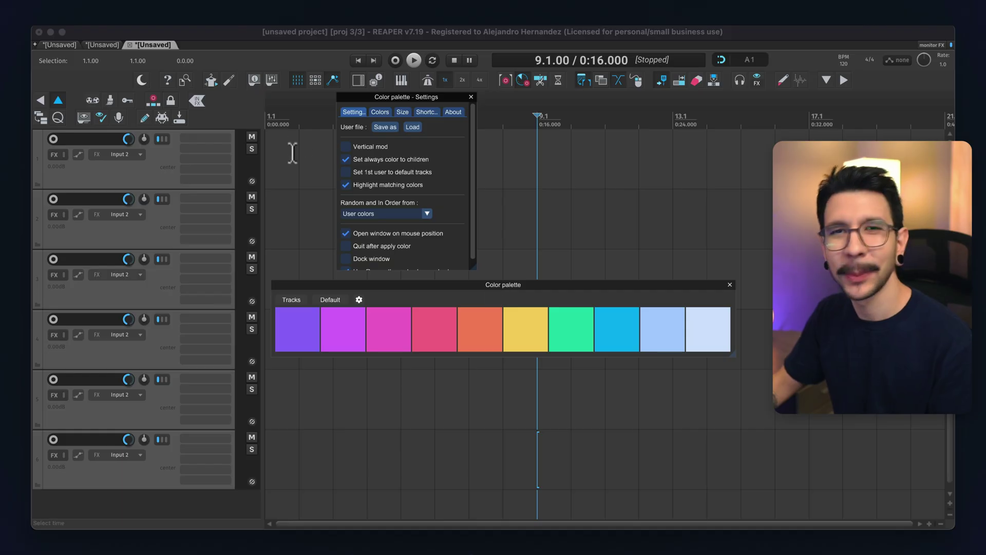
- Load the AH.txt palette file through the User file Load dialog
{"action": "left_click", "coordinate": [413, 126]}
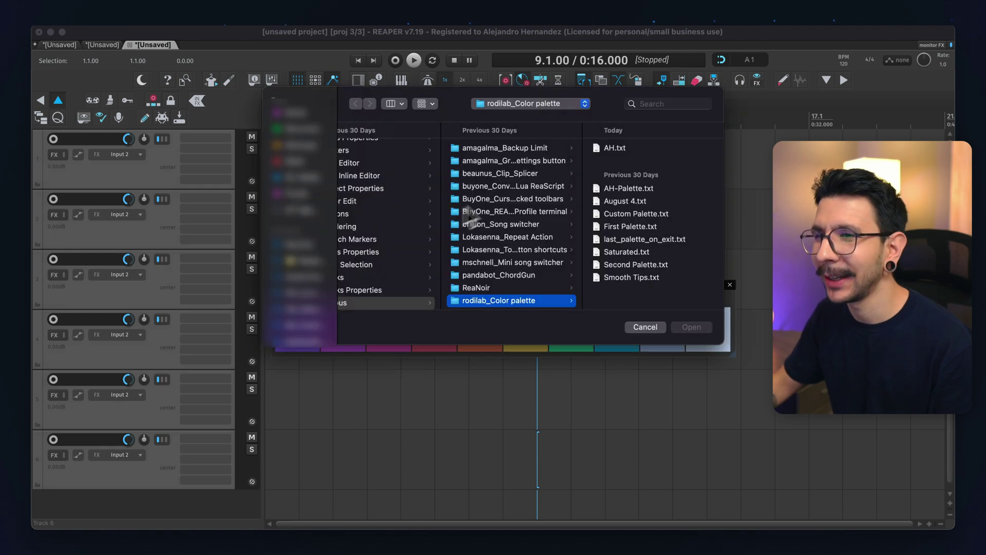
{"action": "left_click", "coordinate": [630, 148]}
{"action": "left_click", "coordinate": [510, 189]}
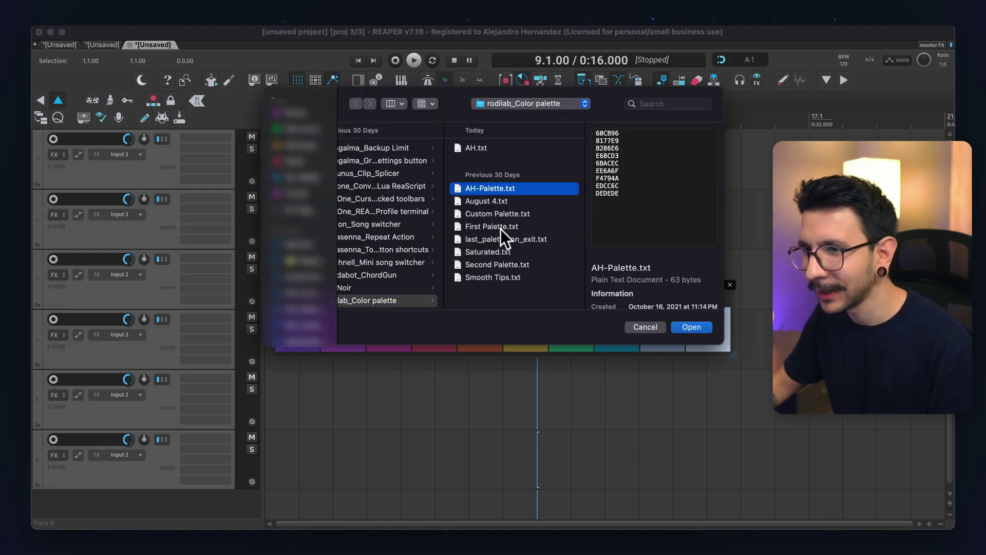
{"action": "left_click", "coordinate": [501, 239]}
{"action": "left_click", "coordinate": [496, 145]}
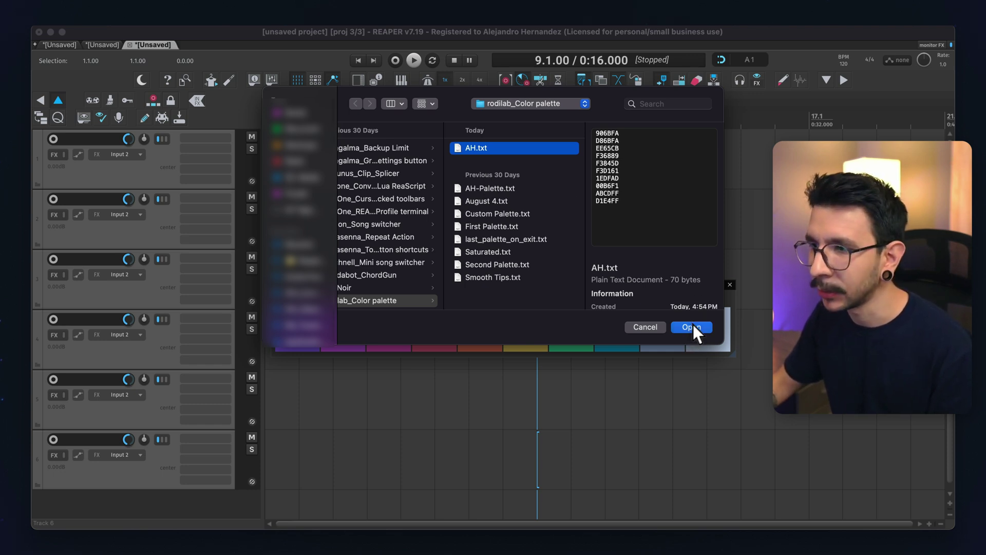
{"action": "left_click", "coordinate": [692, 327]}
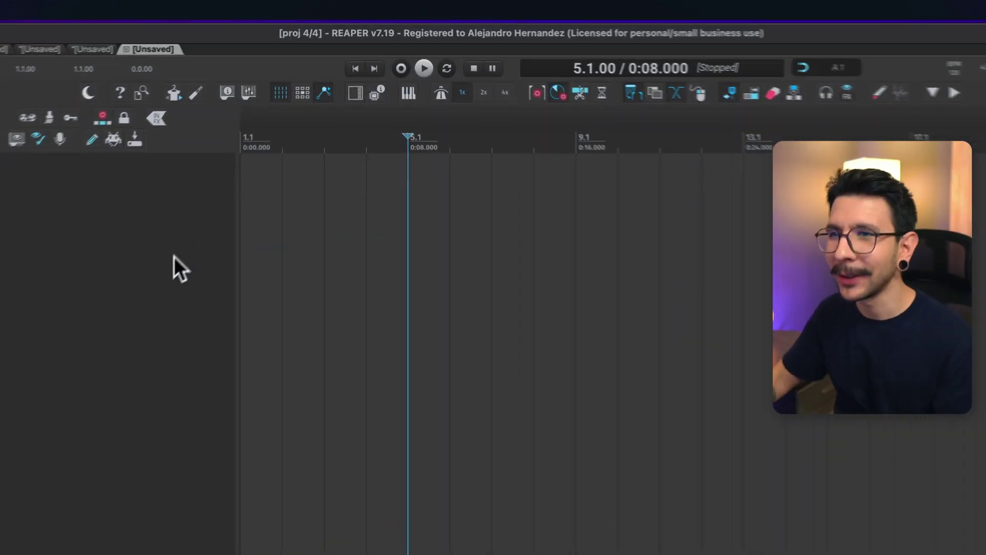
{"action": "left_click", "coordinate": [373, 15]}
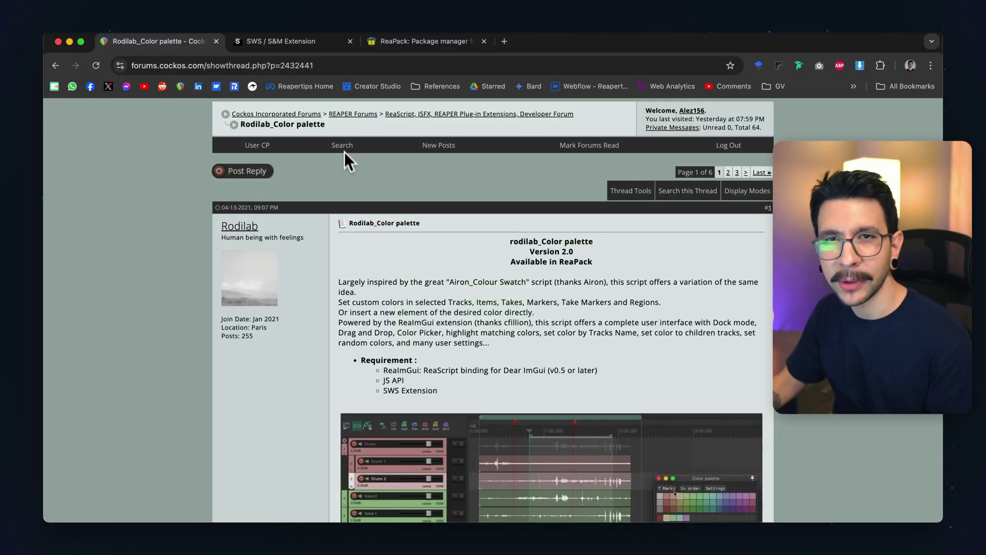
{"action": "scroll", "coordinate": [353, 215], "scroll_direction": "down", "scroll_amount": 3}
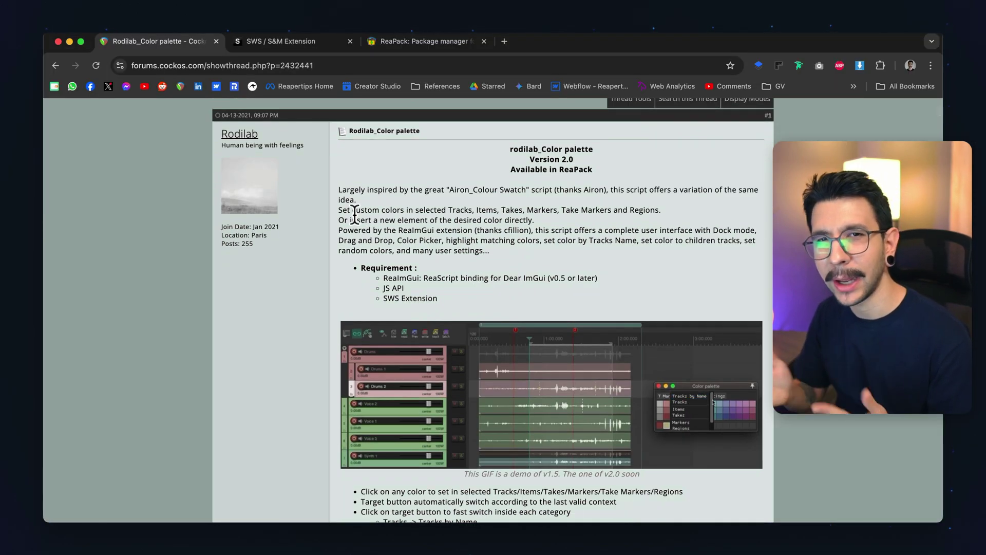